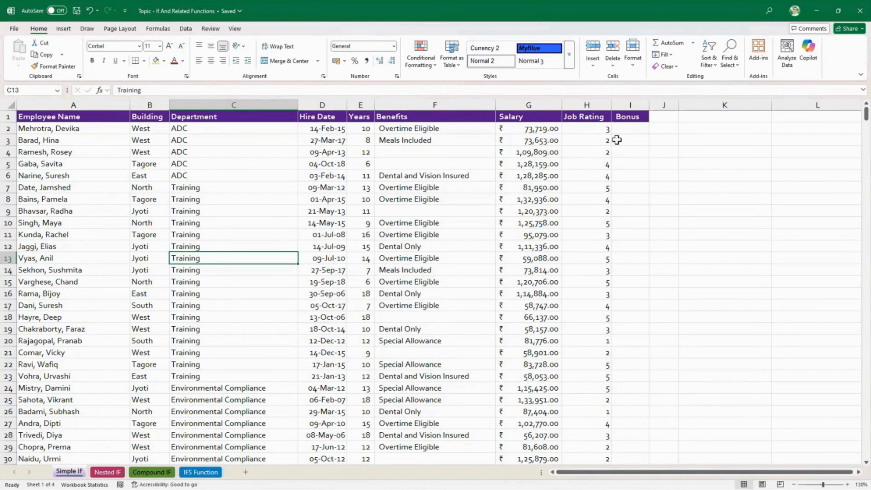
Hide the Hire Date, Years and Benefits columns (D to F) on the Simple IF sheet.
left_click(626, 128)
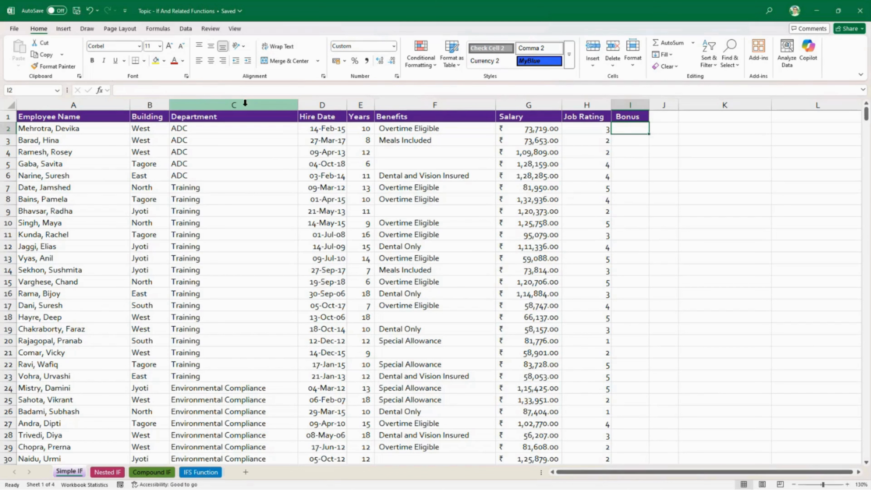
left_click_drag(315, 105, 388, 106)
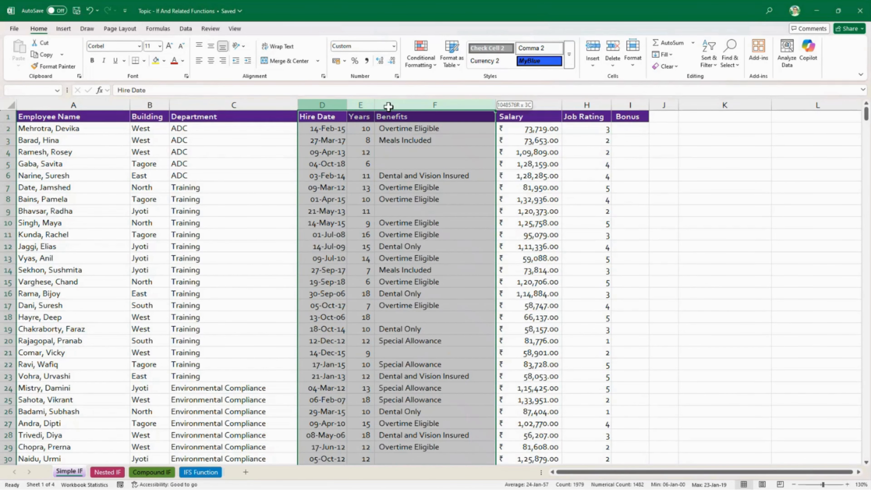
right_click(390, 106)
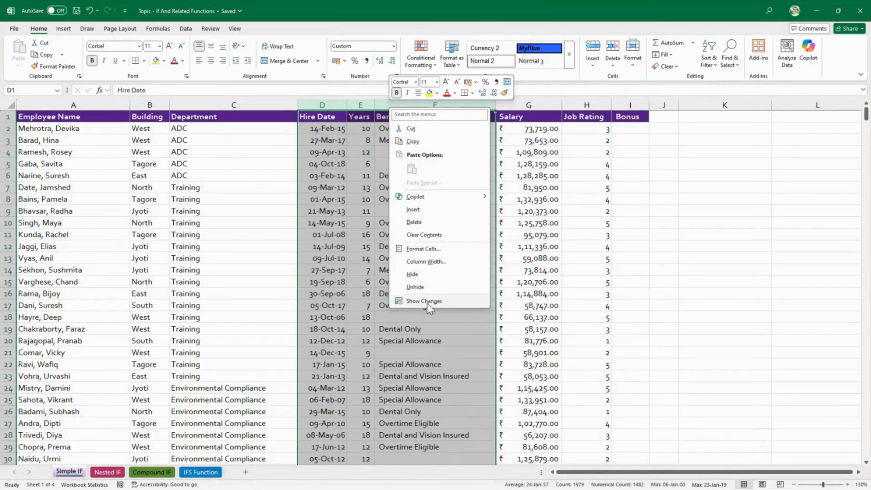
left_click(430, 277)
left_click(392, 273)
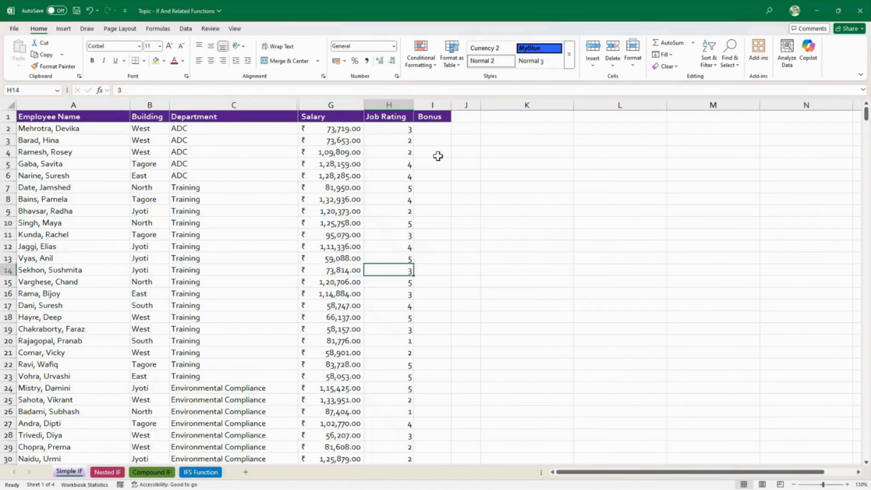
Widen the Bonus column to leave room for a long formula, and narrow the Department column.
left_click_drag(453, 104, 580, 111)
left_click(553, 132)
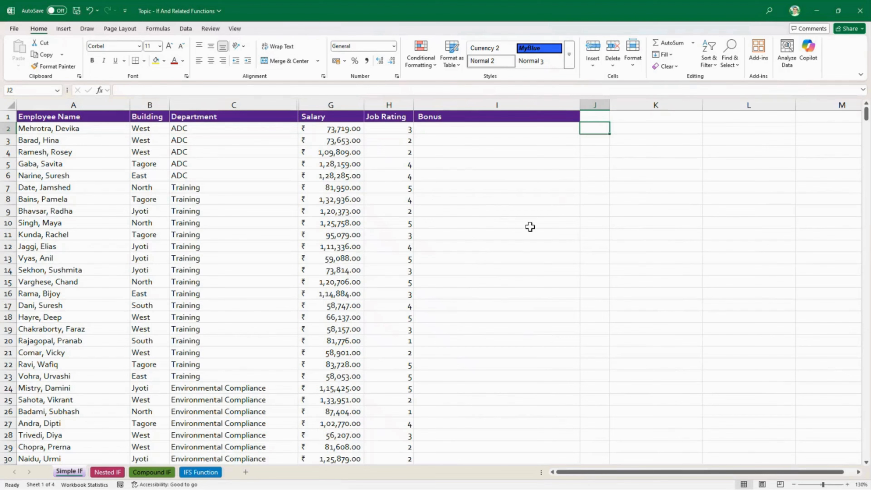
scroll(520, 236, "up", 3, "ctrl")
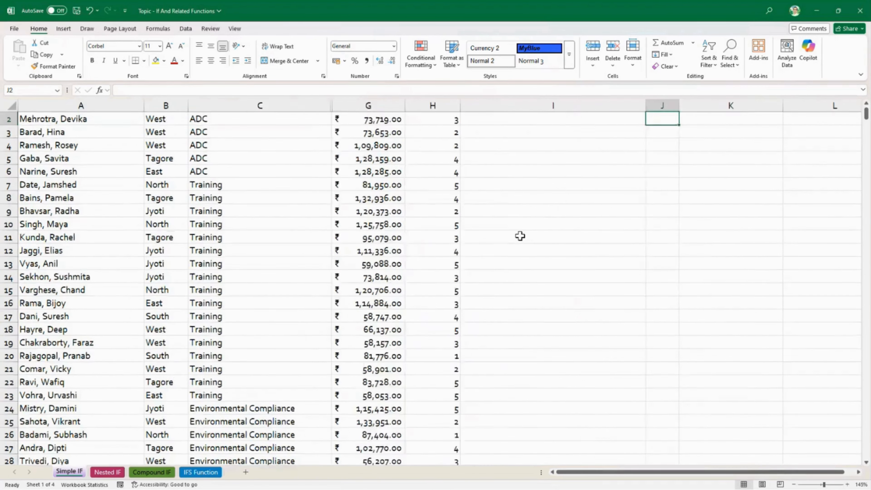
left_click(572, 134)
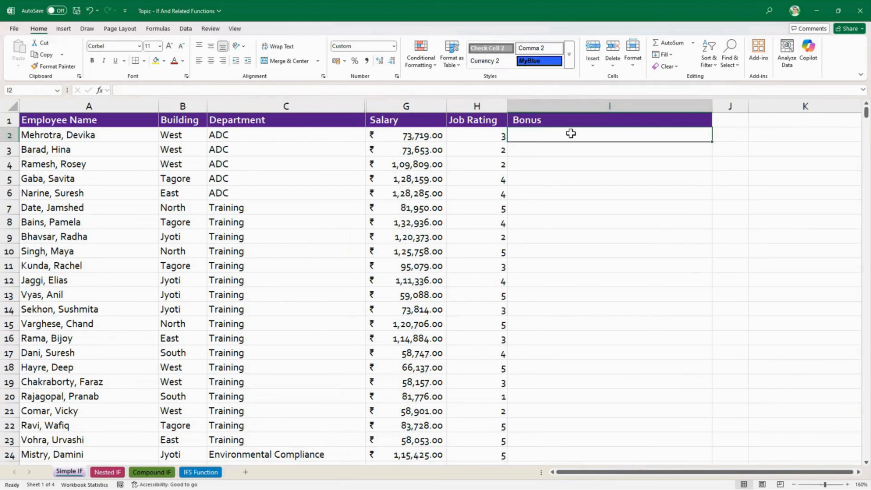
left_click_drag(365, 106, 314, 108)
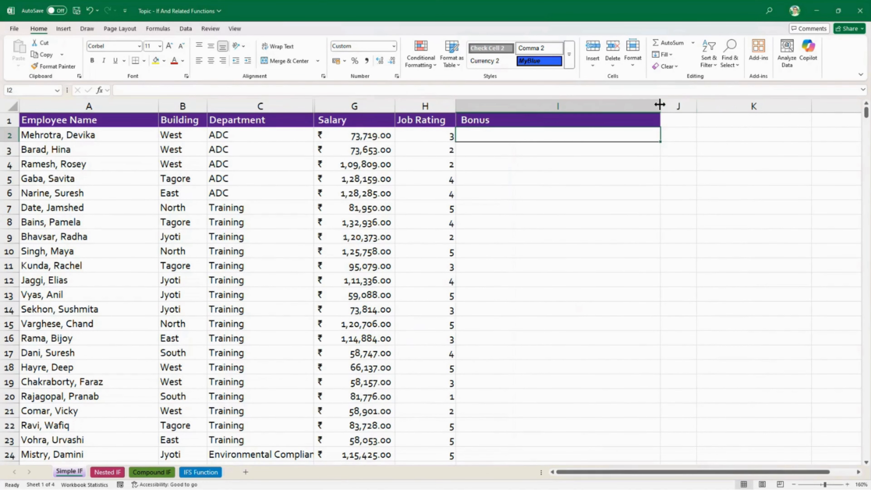
left_click_drag(661, 105, 708, 107)
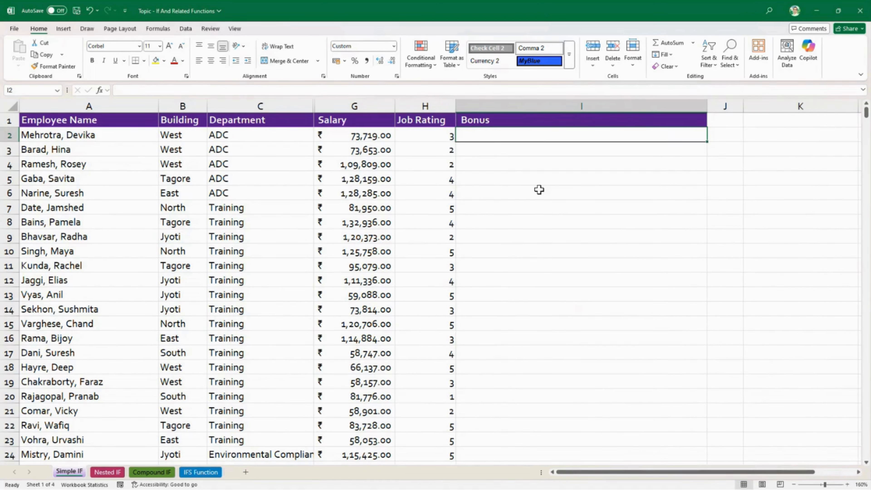
Start an IF formula in Bonus cell I2 with the logical test H2>3.
type("=if")
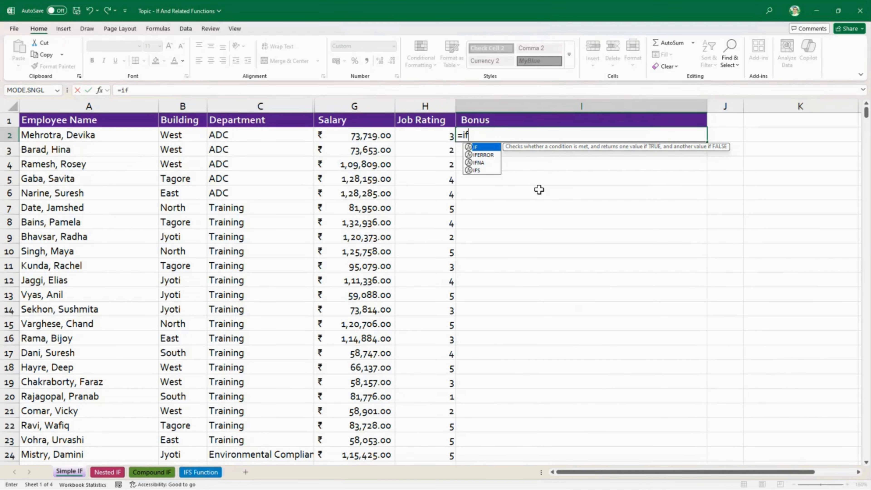
key("Tab")
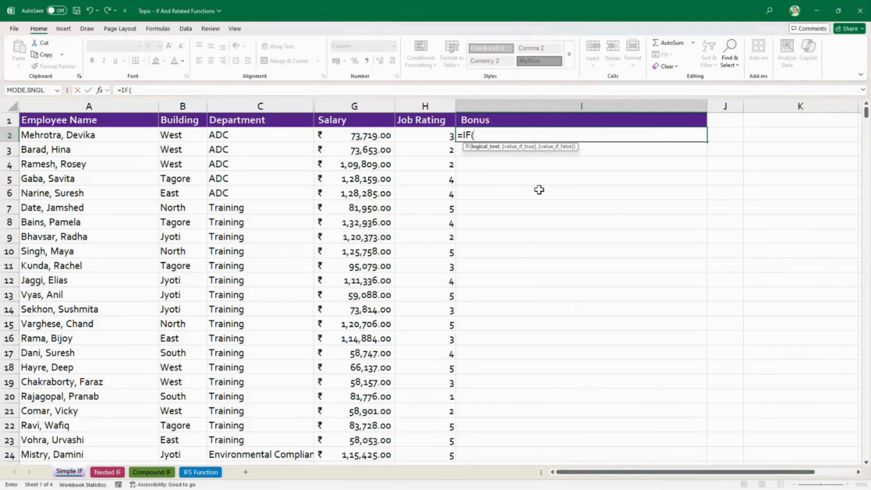
left_click(442, 135)
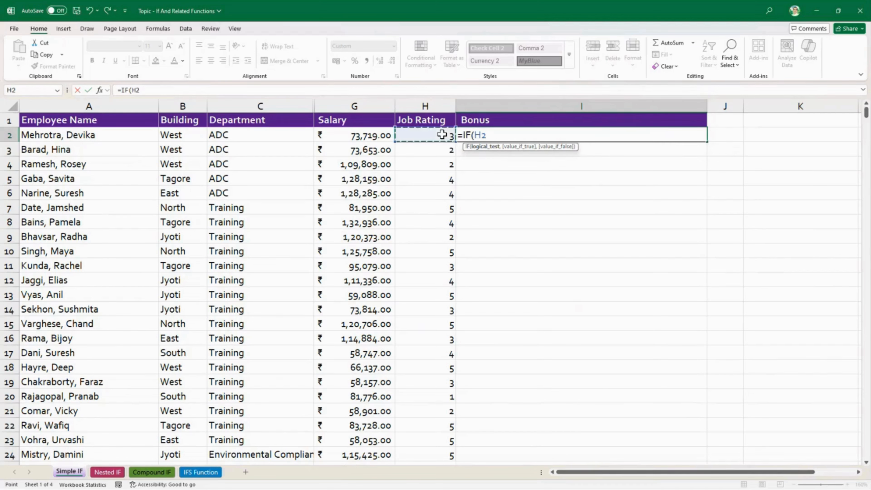
type(">")
type("=")
type("4")
key("BackSpace")
key("BackSpace")
type("3")
type(",")
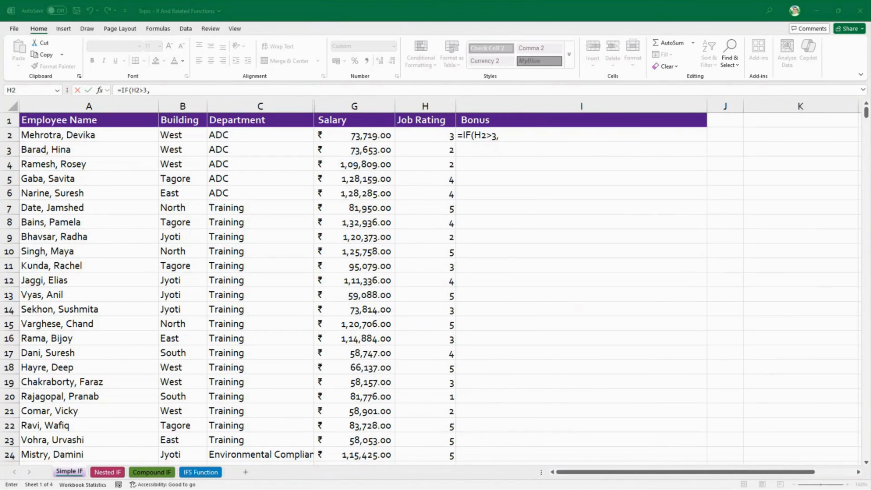
Complete the I2 formula with 1000 if true and 0 if false, and fill it down to row 17.
left_click(543, 138)
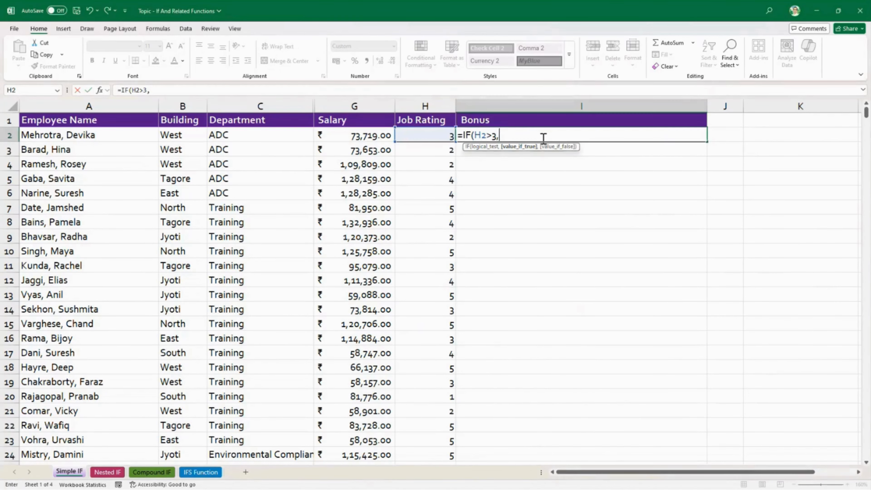
type("1000,")
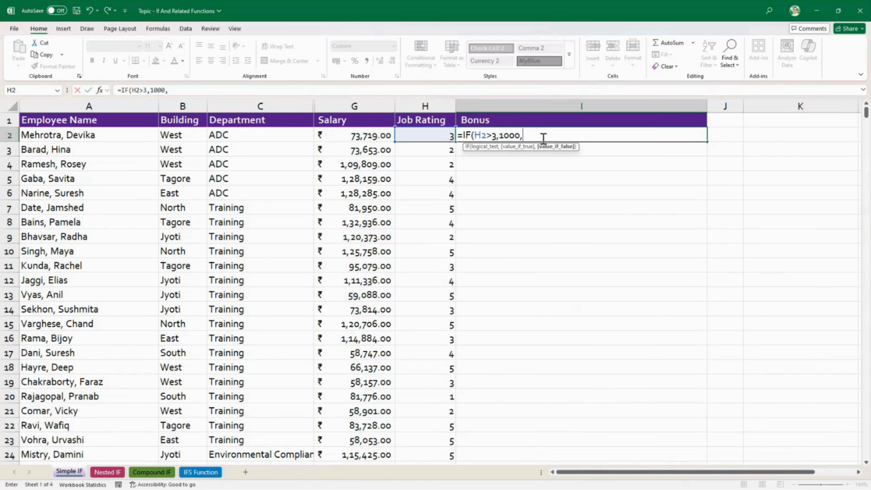
type("0")
type(")")
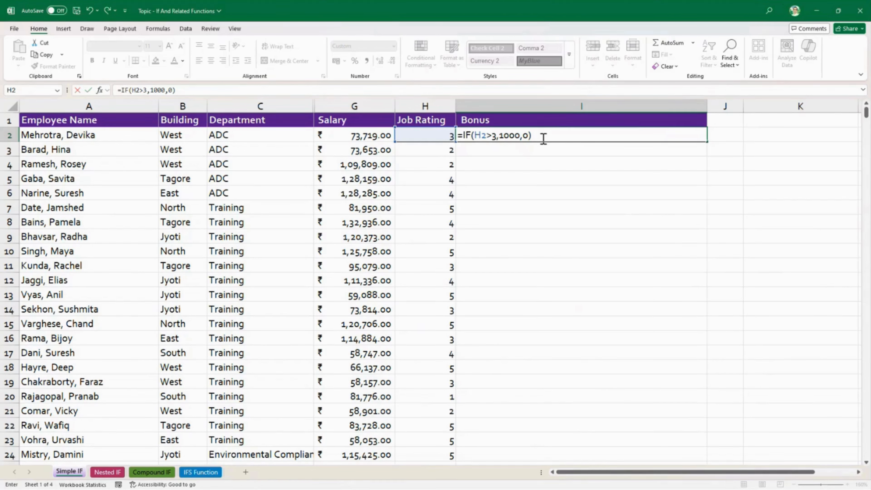
key("Return")
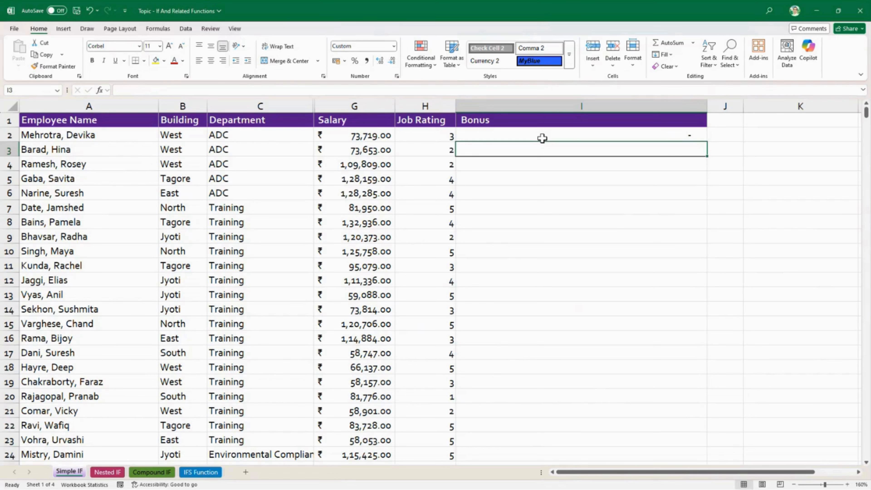
left_click(682, 134)
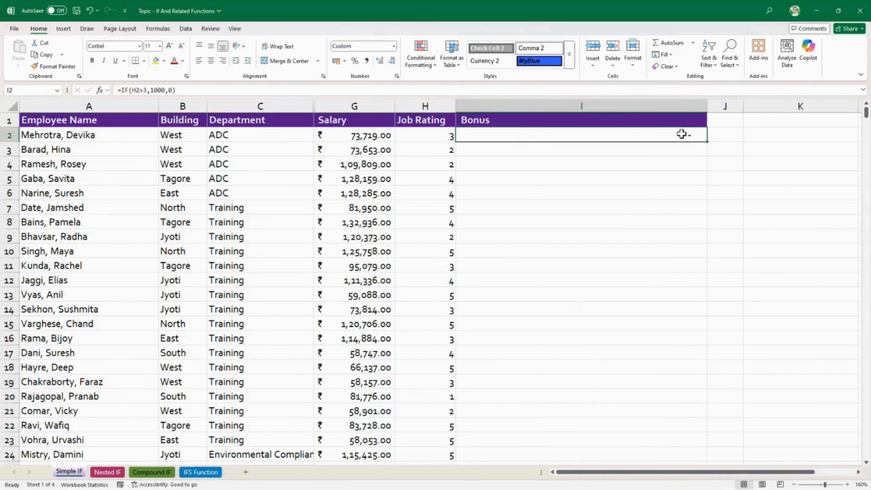
left_click_drag(707, 142, 691, 359)
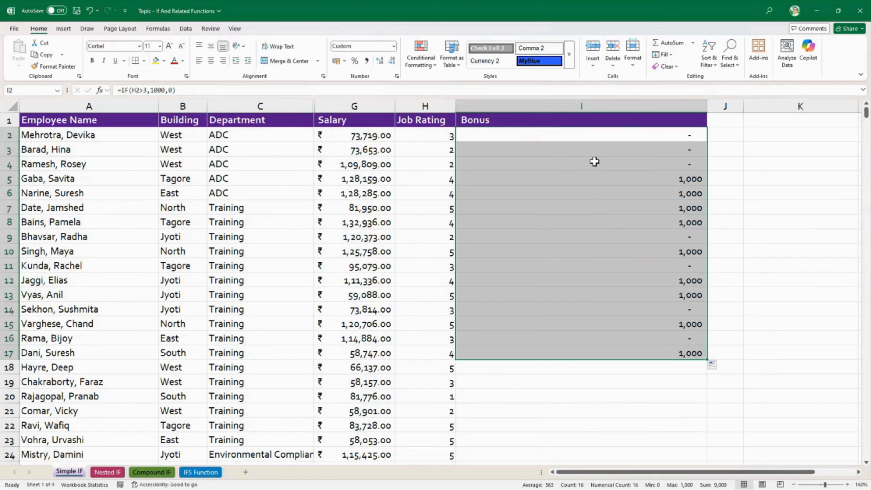
Change the false result in the I2 formula to an empty string ("") and fill it down to row 19.
double_click(557, 133)
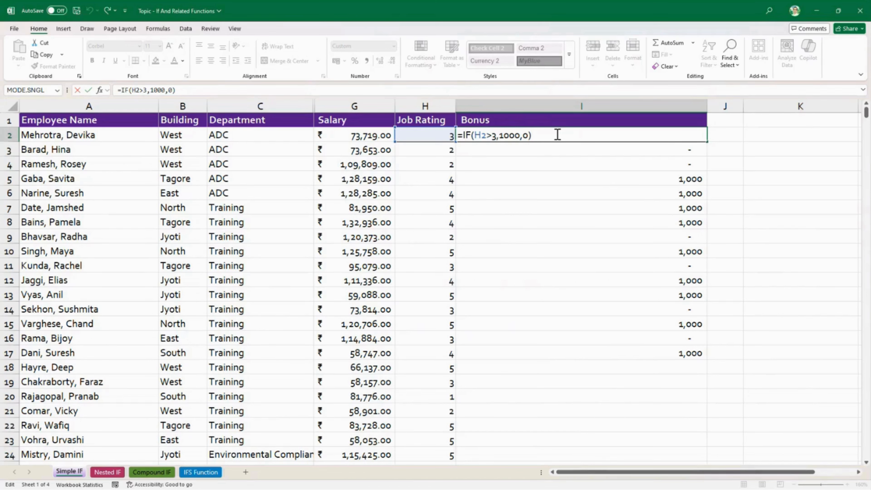
key("BackSpace")
key("BackSpace")
type("\"\"")
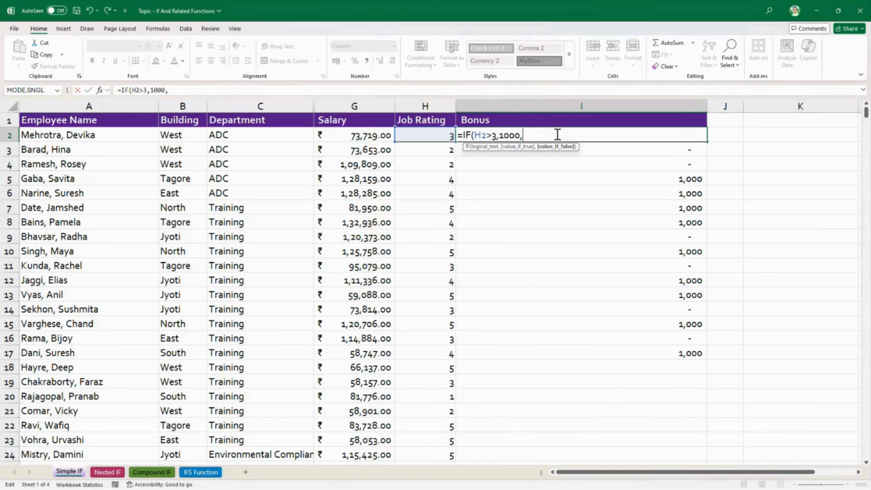
type(")")
key("Return")
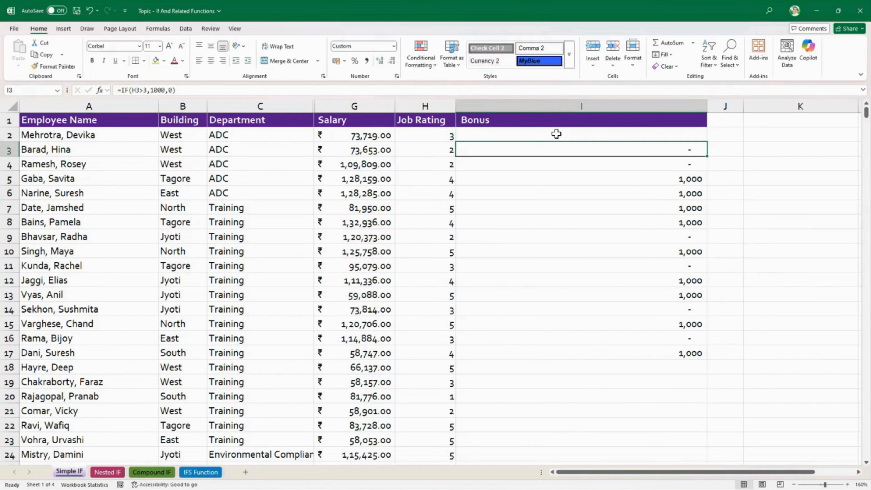
left_click(557, 134)
left_click_drag(707, 141, 695, 381)
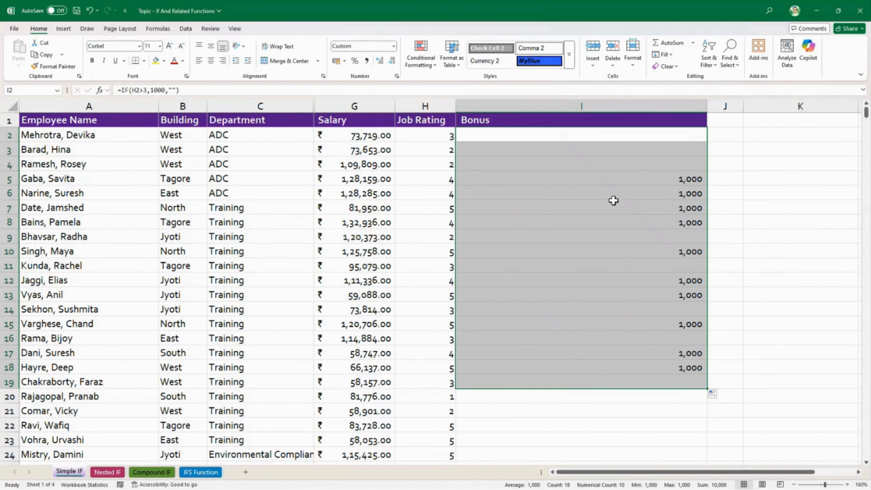
Change the false result in the I2 formula to the text "No Bonus".
double_click(583, 137)
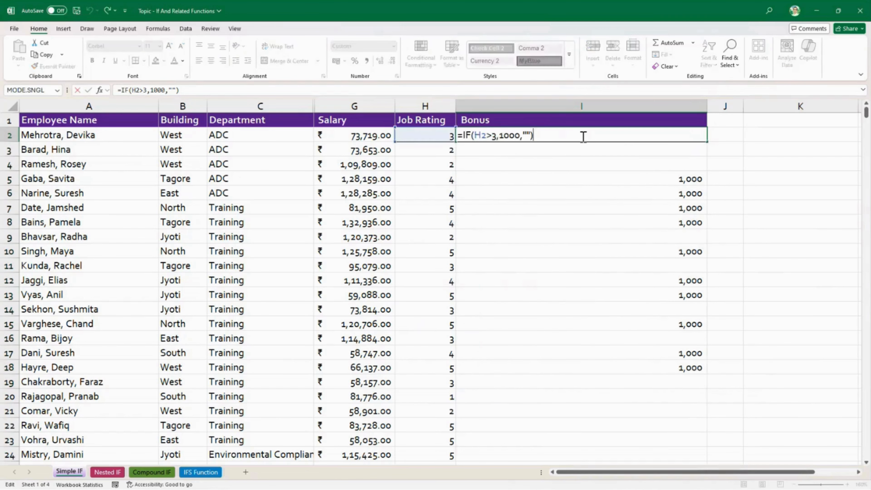
left_click(528, 135)
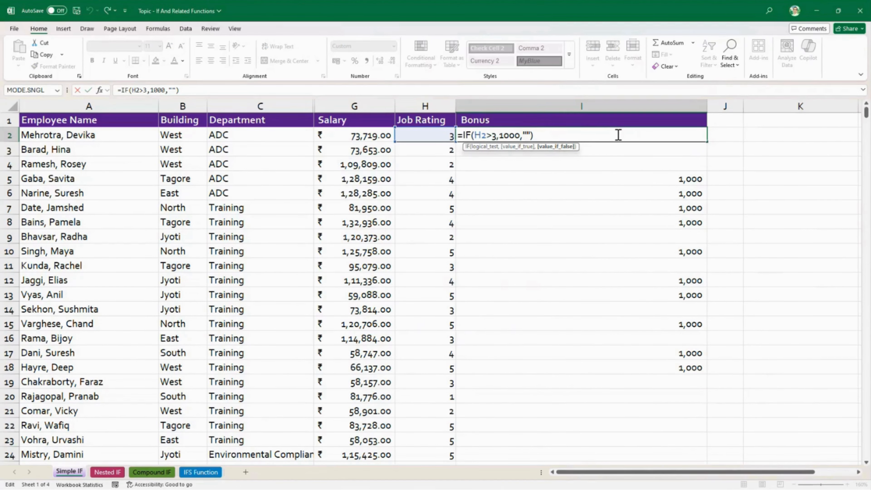
type("No B")
type("onus")
key("Return")
Fill the I2 formula down the whole Bonus column, check the last data row and return to the header.
left_click(617, 135)
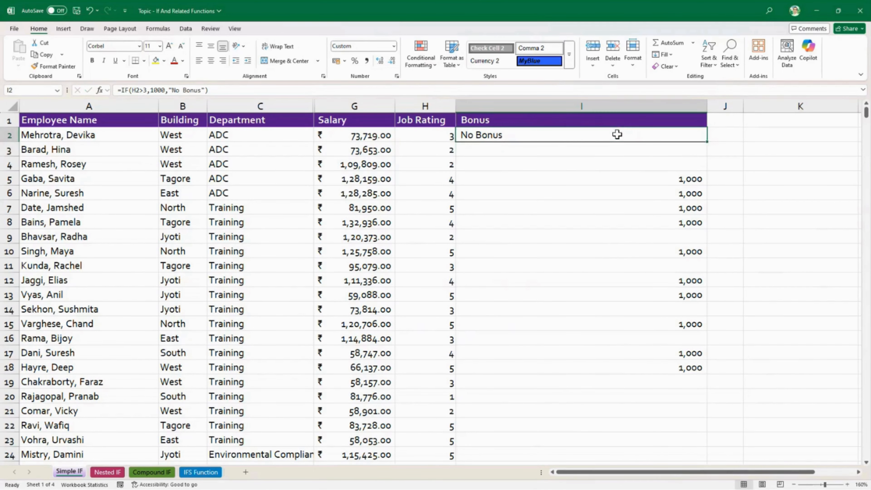
double_click(707, 141)
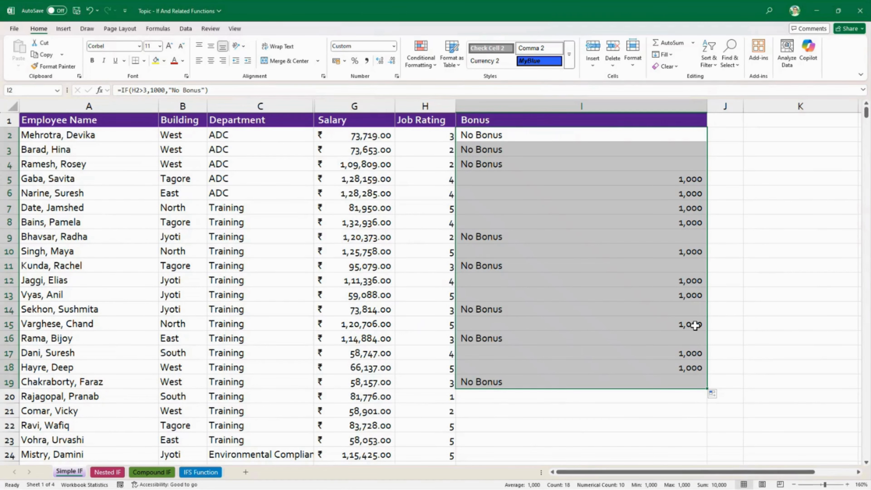
double_click(709, 391)
left_click(643, 395)
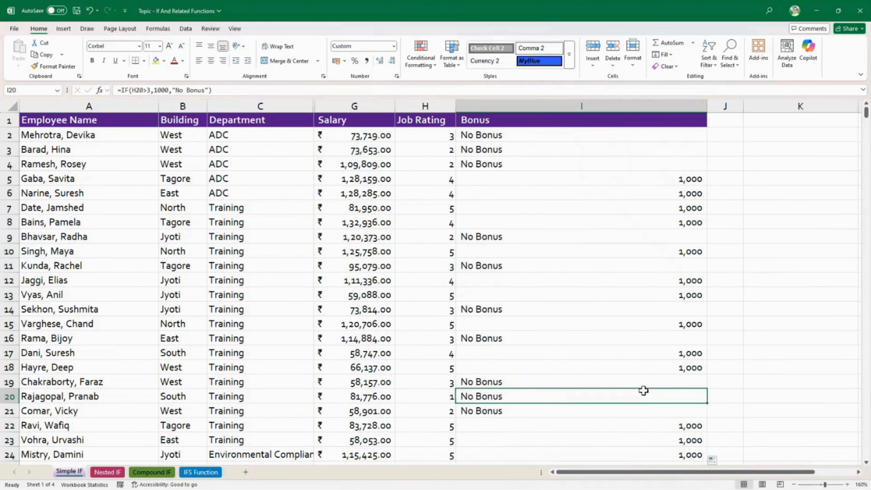
double_click(642, 404)
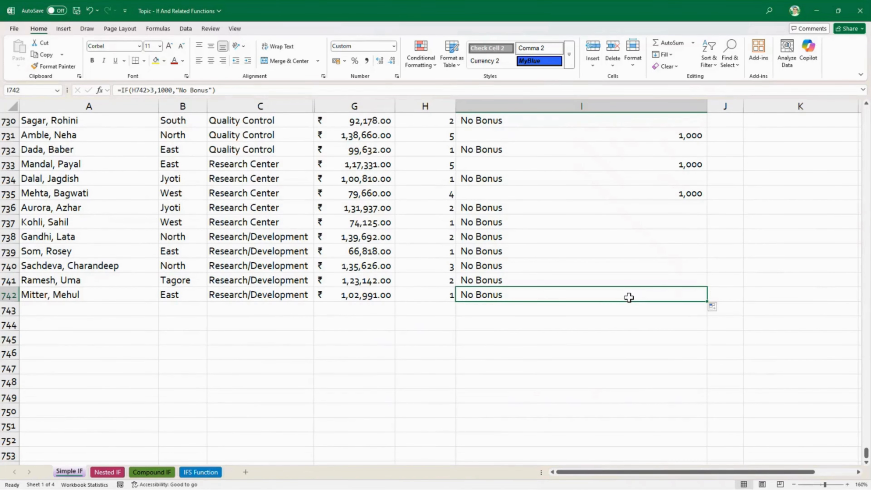
key("ctrl+Up")
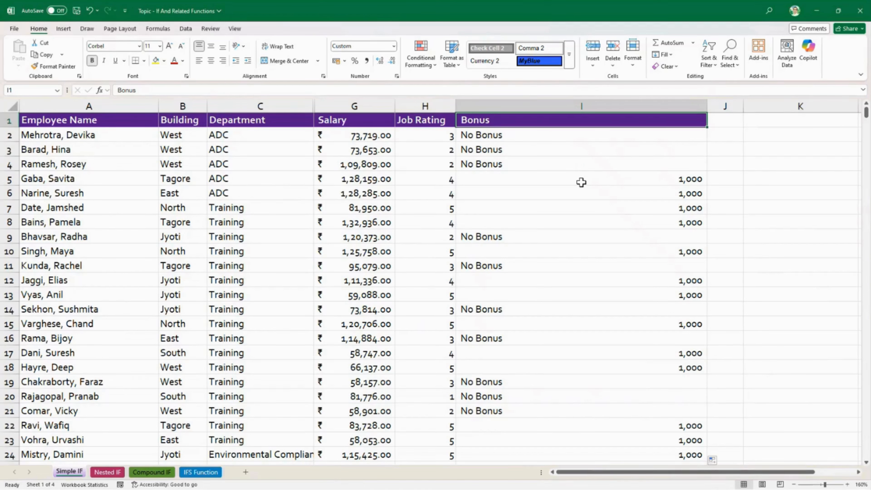
Enter 10000 in cell K1 and narrow column K.
left_click(805, 121)
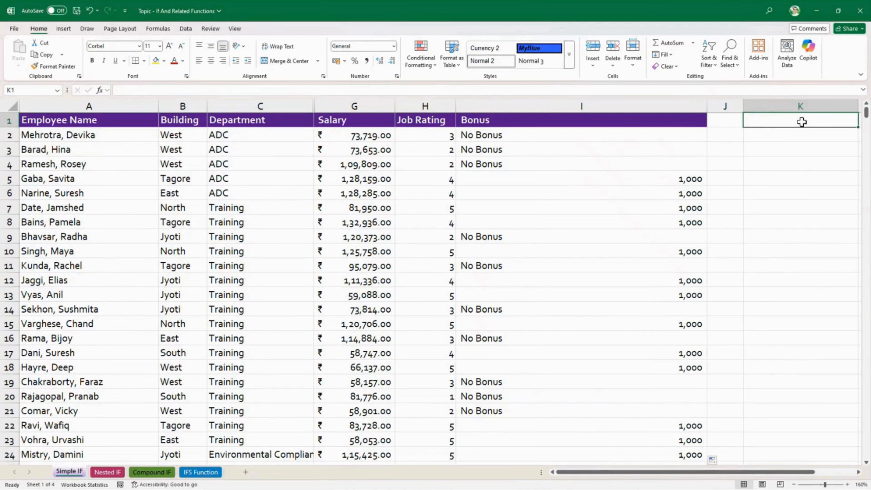
type("100")
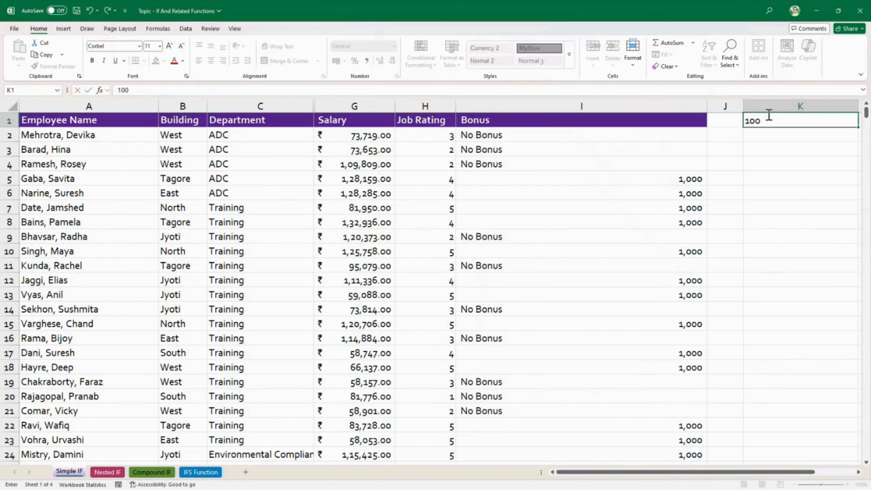
type("00")
key("Return")
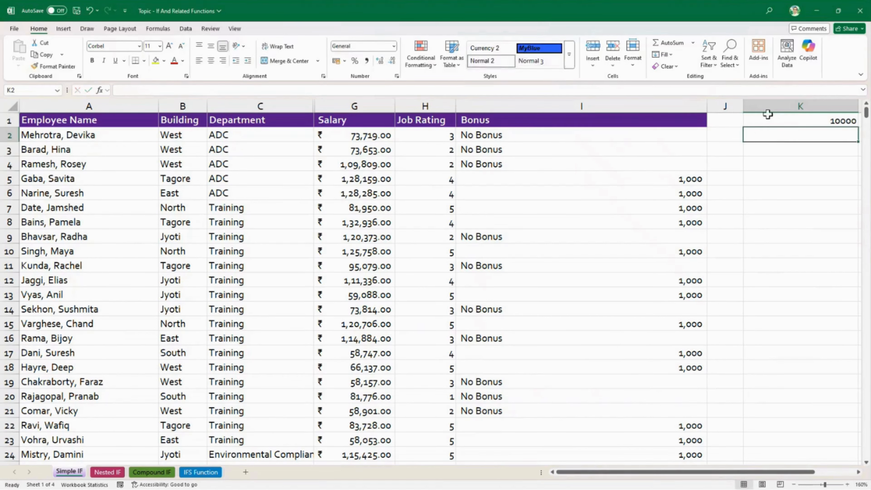
left_click_drag(860, 109, 817, 110)
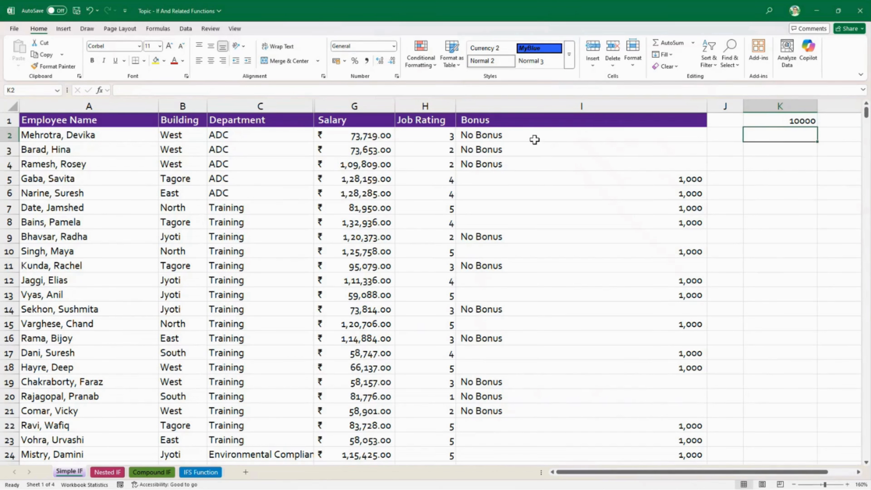
left_click(792, 122)
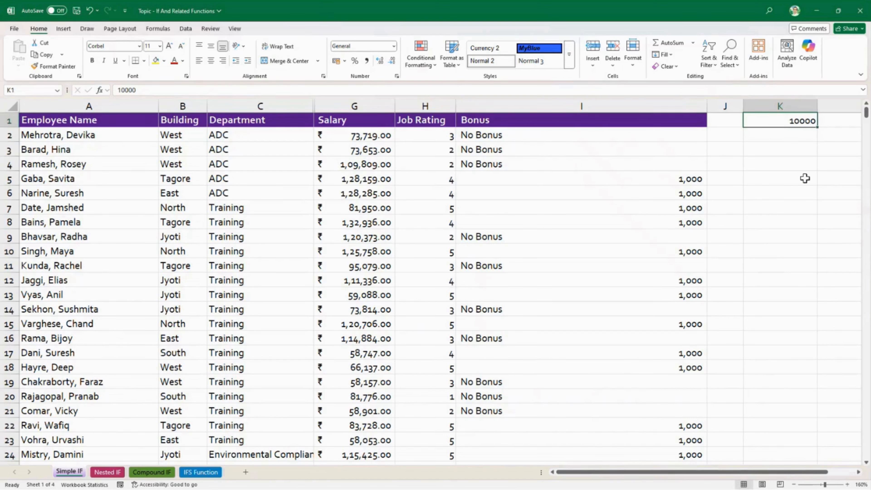
Replace the formula in I2 with =IF(H2>3,$K$1,0), using an absolute reference to the bonus amount in K1.
left_click(556, 134)
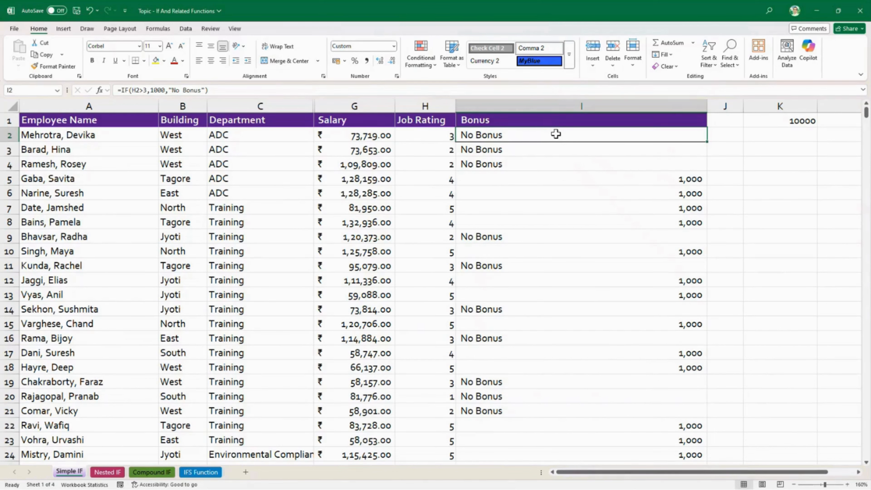
key("Delete")
type("=if")
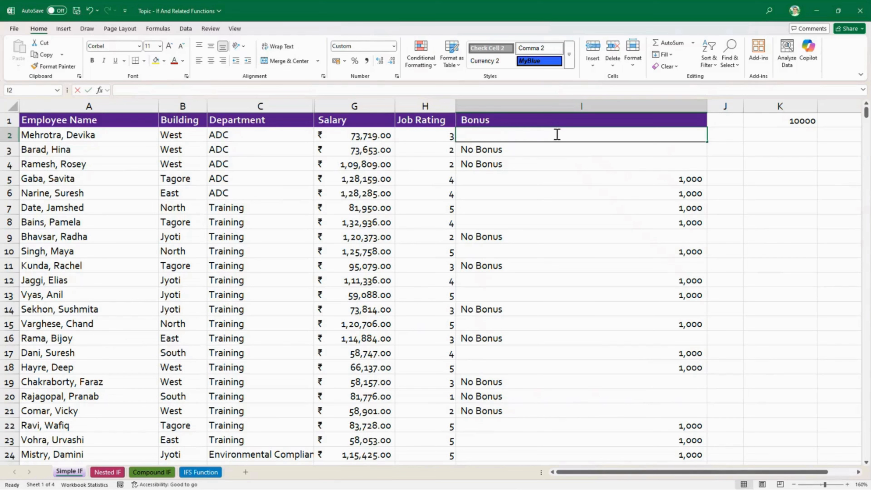
key("Tab")
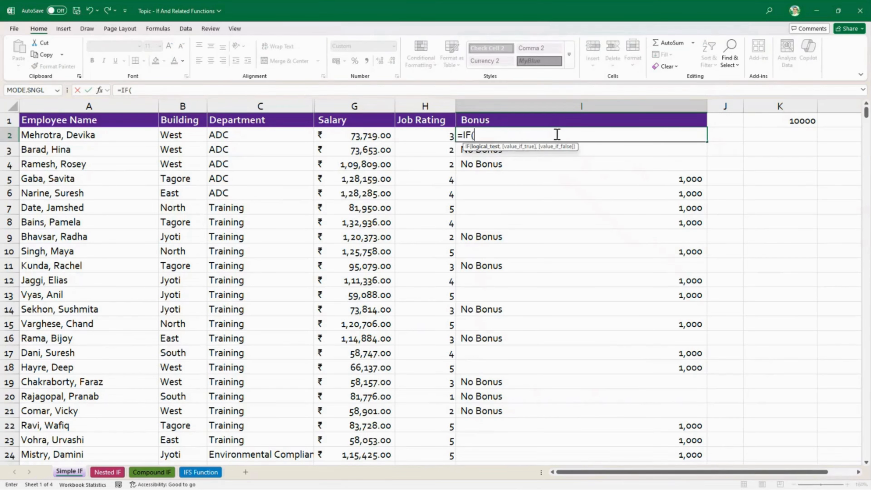
left_click(416, 133)
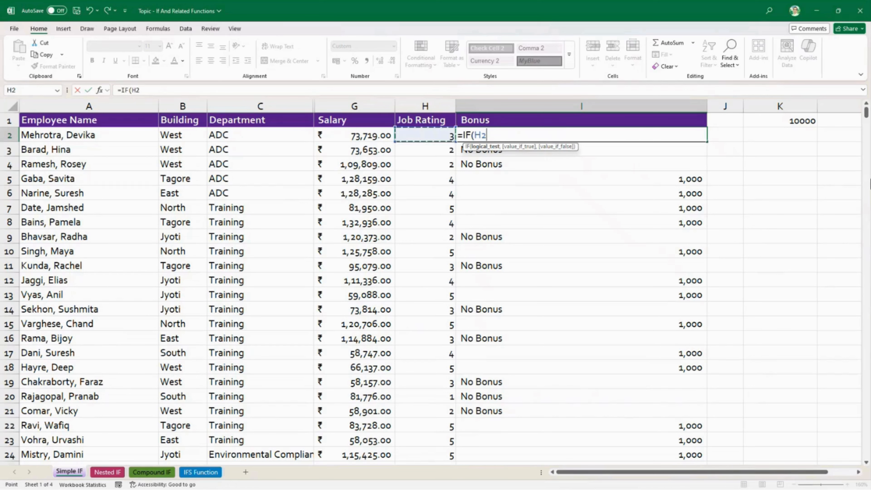
type(">3,")
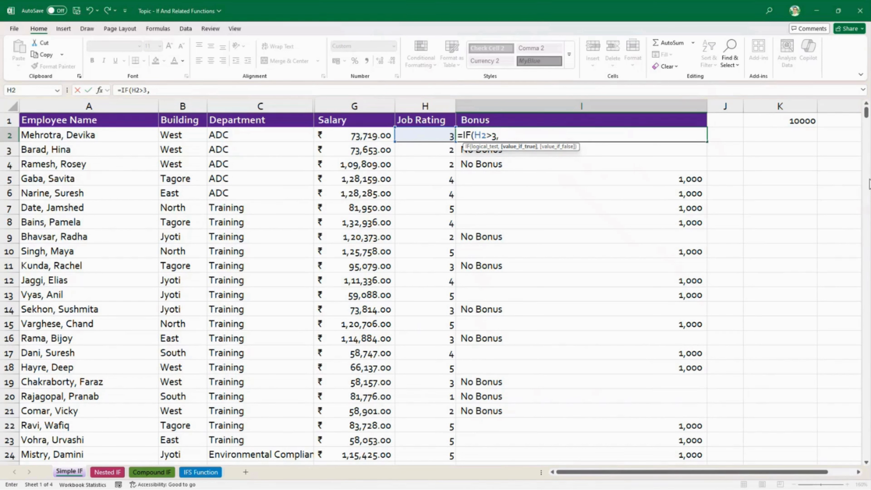
left_click(783, 121)
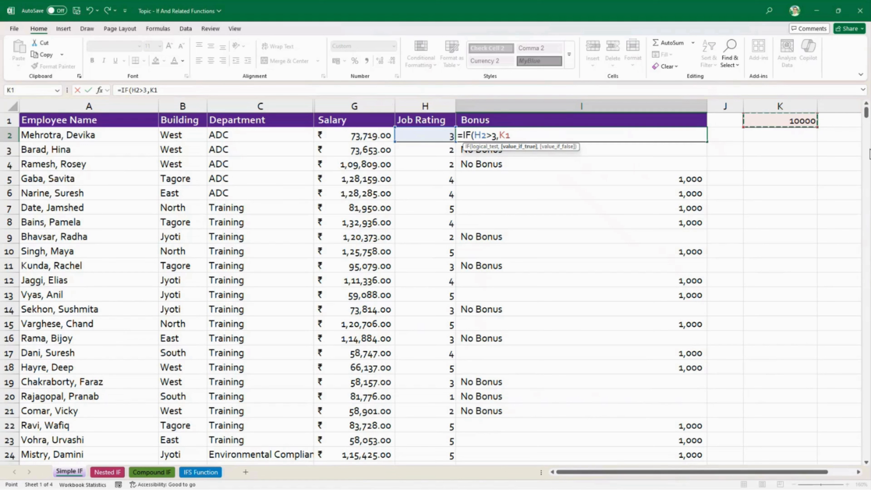
key("F4")
type(",")
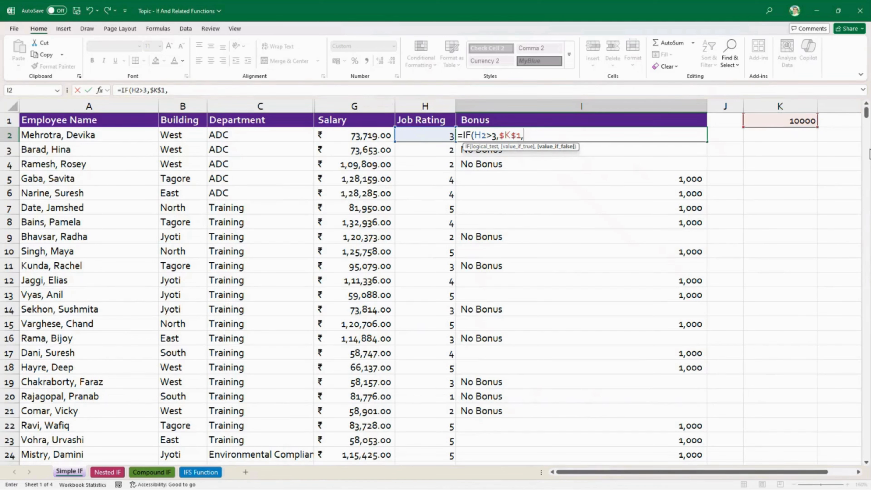
type("0)")
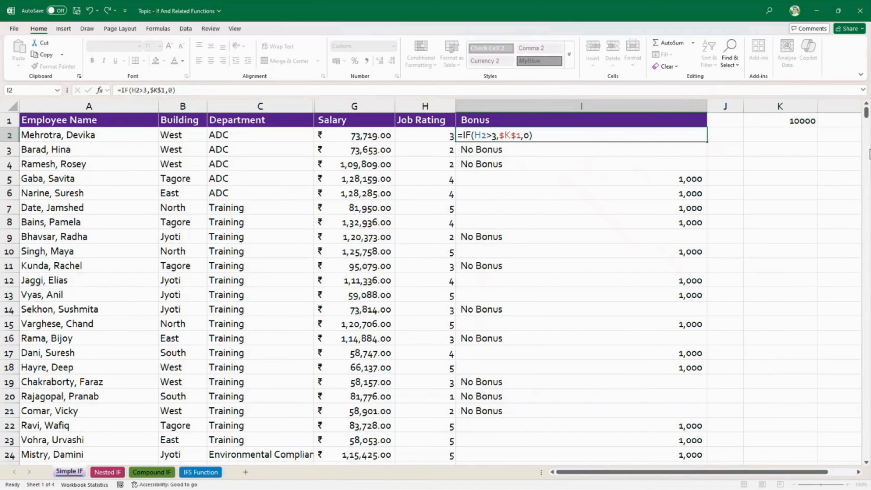
key("Return")
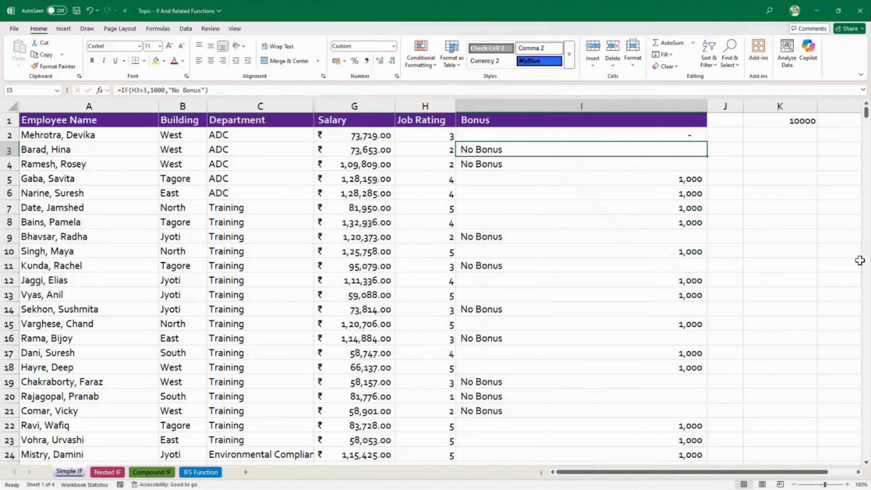
Fill the I2 formula down the whole Bonus column and check the column's total.
left_click(632, 135)
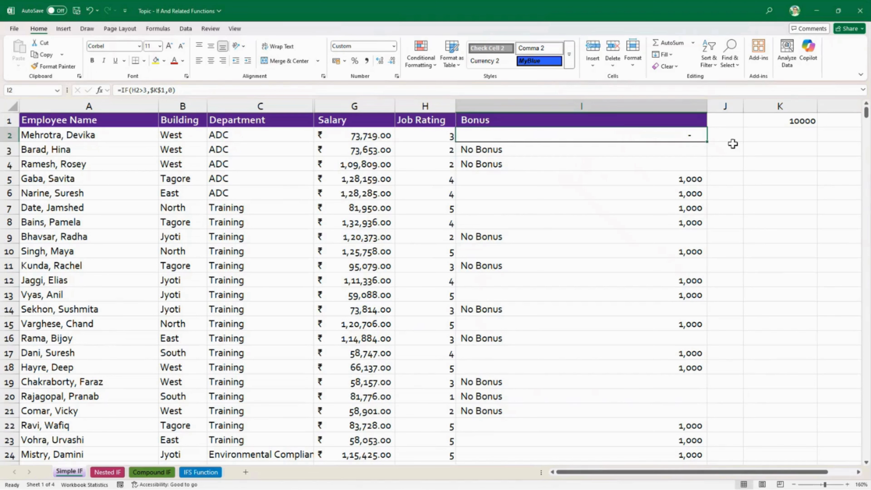
double_click(707, 141)
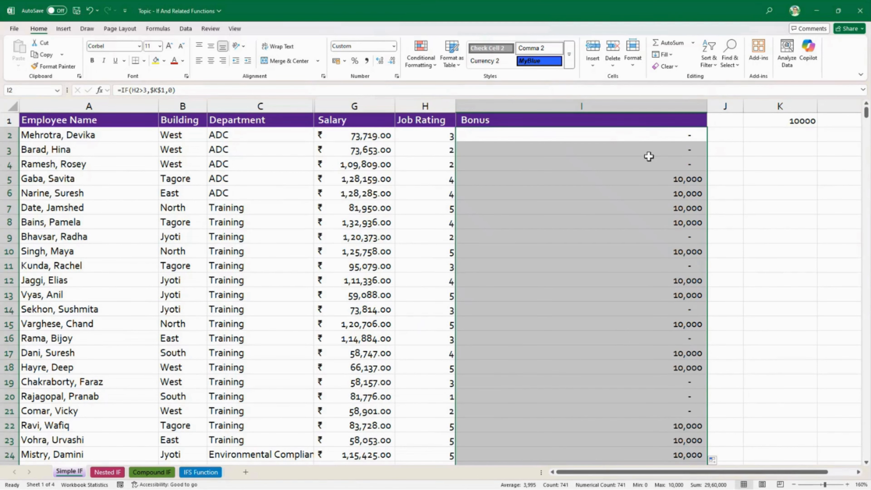
left_click(648, 134)
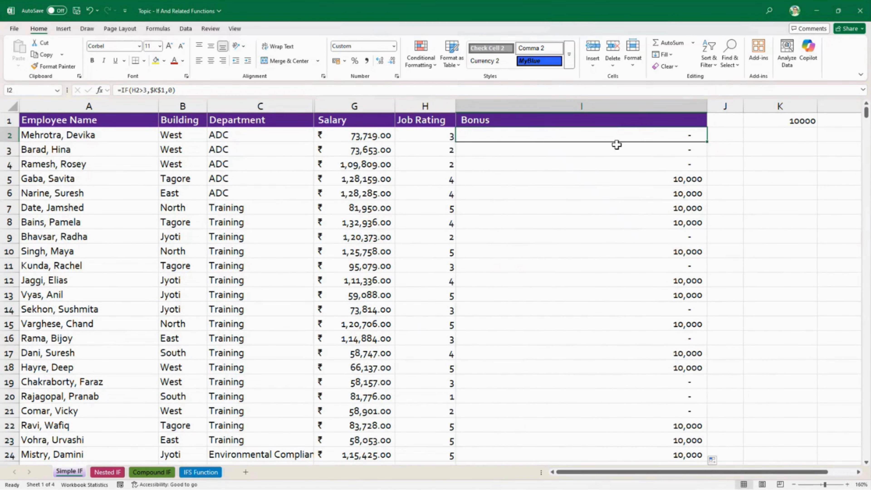
double_click(614, 134)
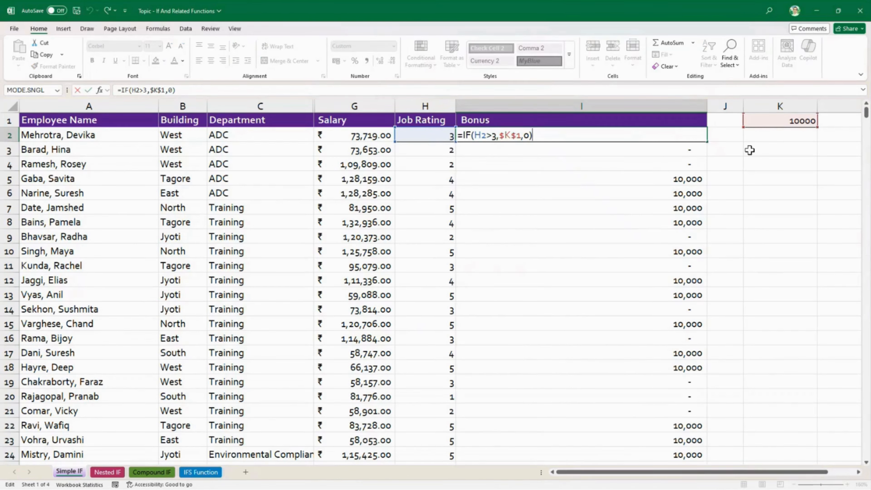
left_click(812, 121)
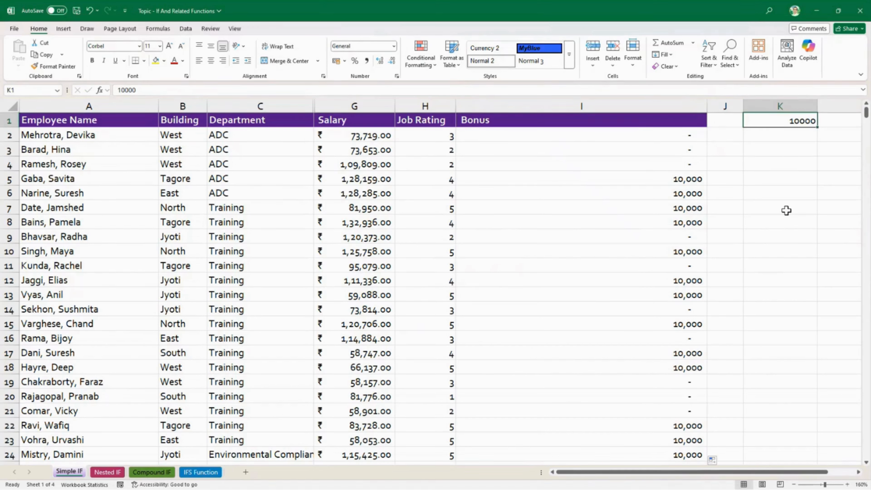
left_click(625, 104)
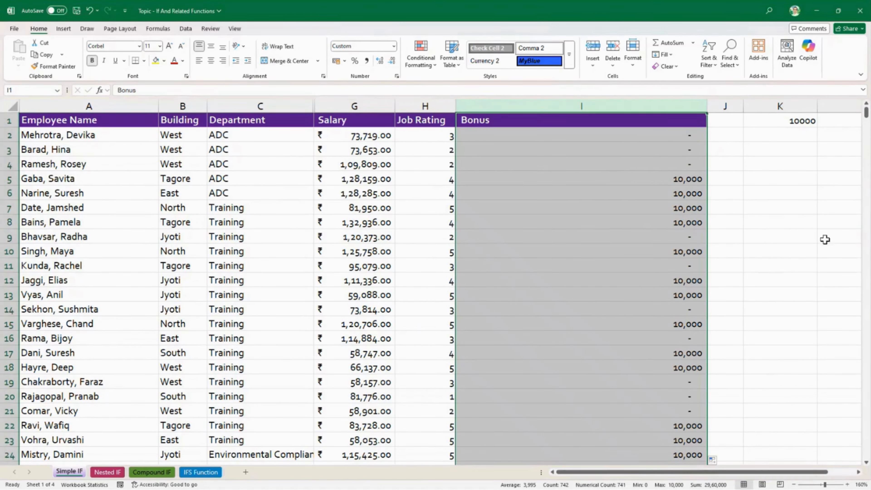
Set the bonus amount in K1 to 9000 and check the total of the Bonus column.
left_click(782, 121)
type("9000")
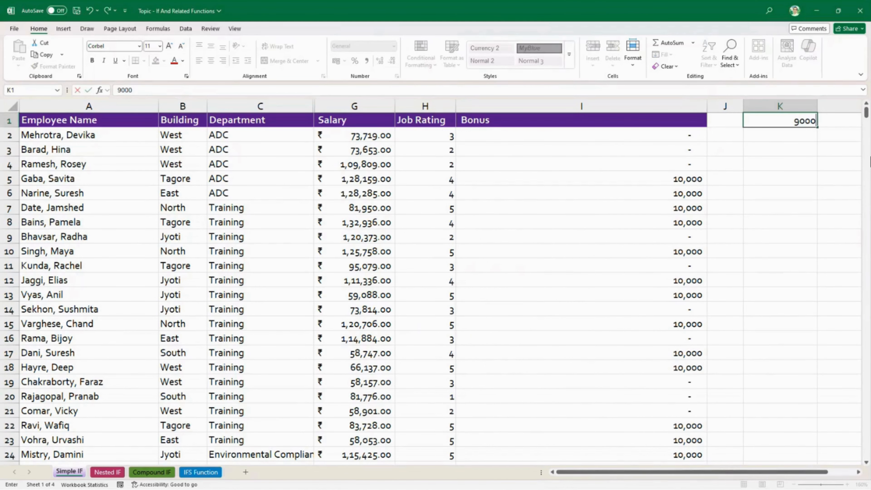
key("Return")
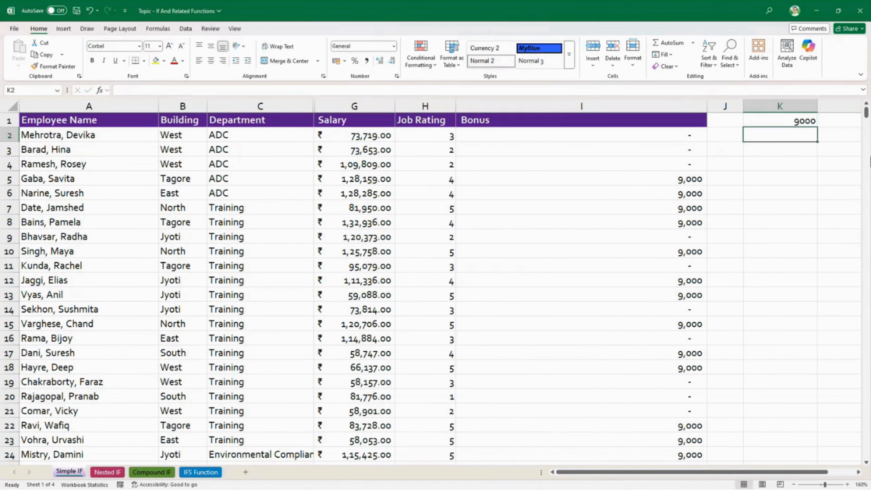
left_click(580, 104)
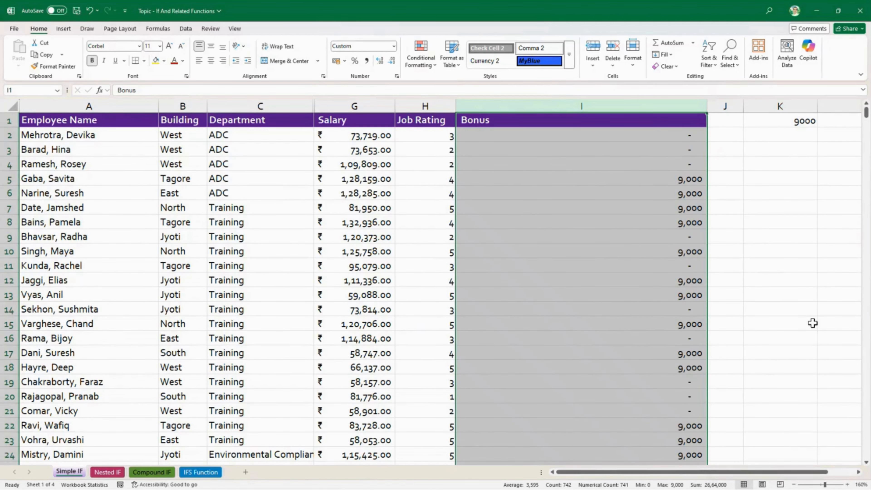
Set the bonus amount in K1 to 8500 and check the total of the Bonus column.
left_click(796, 122)
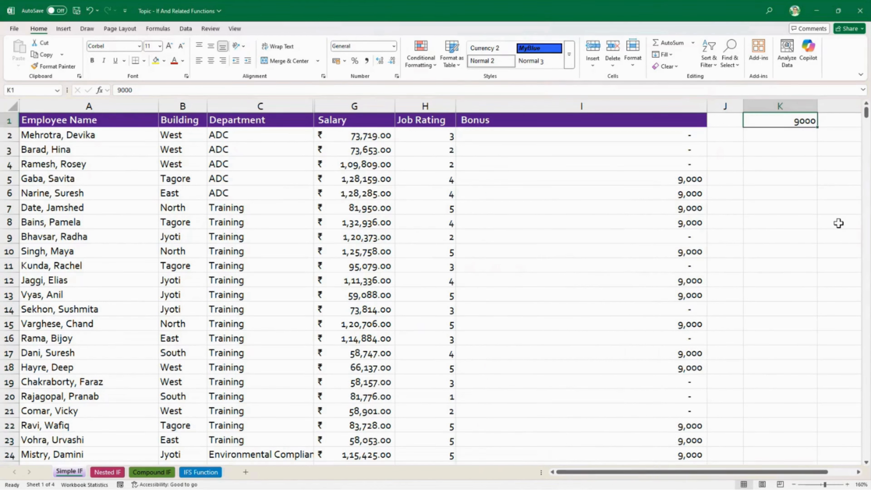
type("8500")
key("Return")
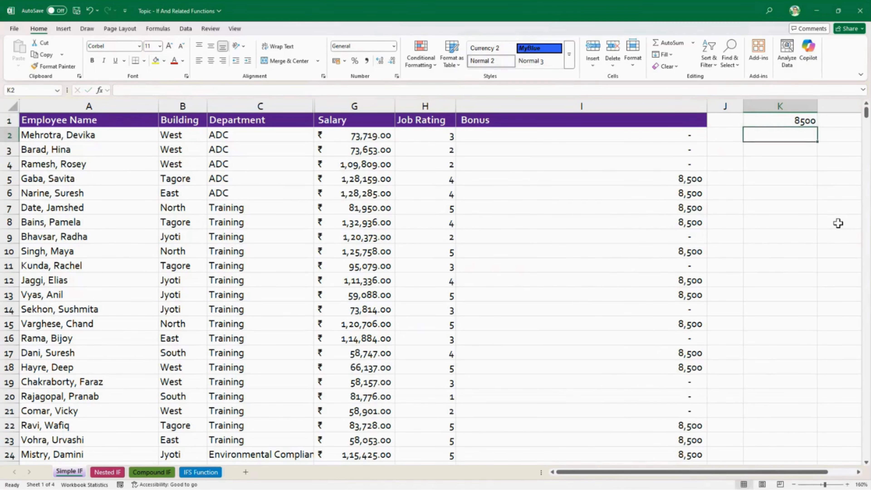
left_click(672, 105)
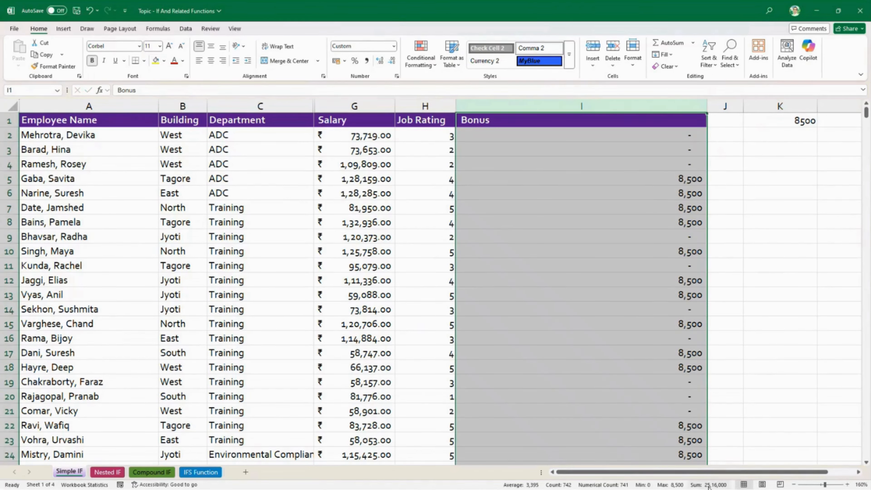
Set the bonus amount in K1 to 8450 and check the total of the Bonus column.
left_click(800, 120)
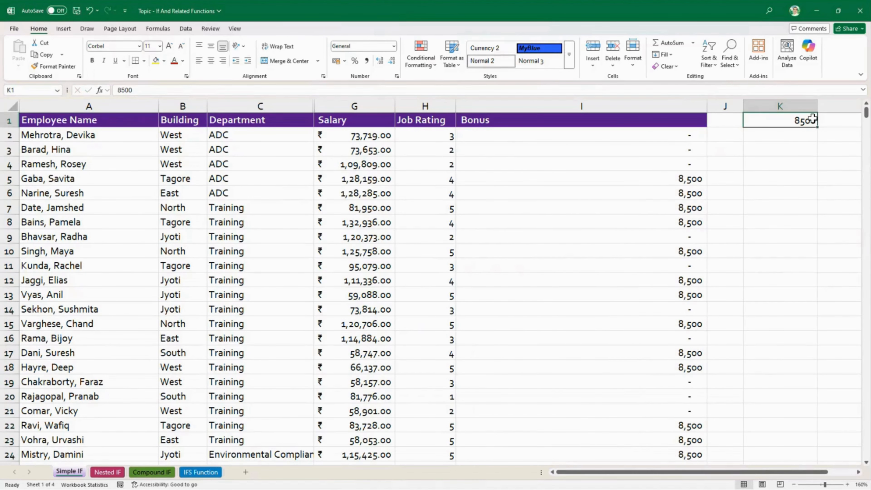
type("8450")
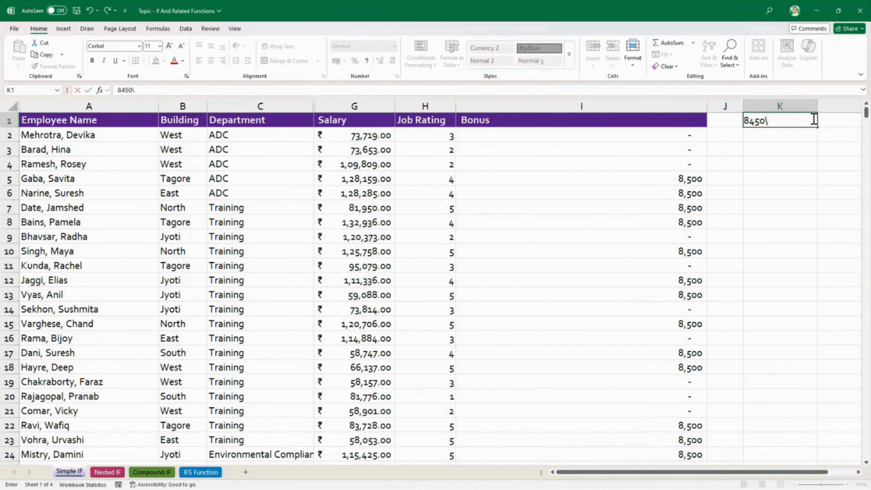
key("Return")
left_click(636, 106)
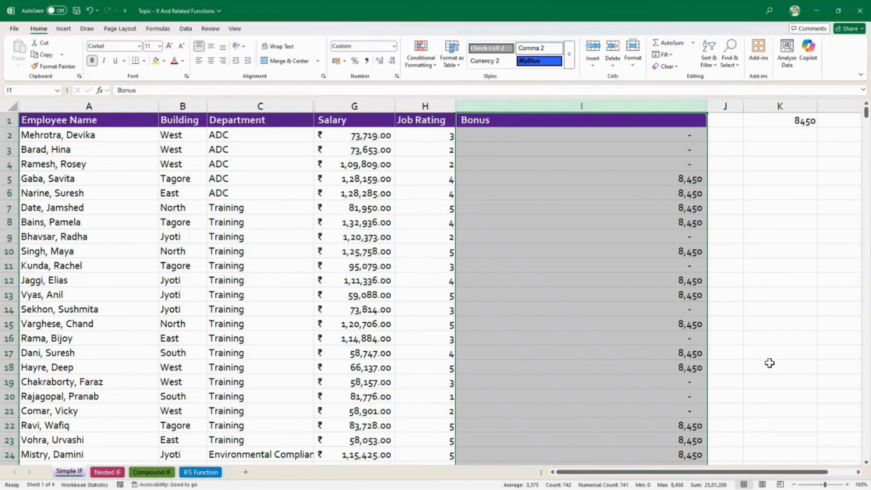
Set the bonus amount in K1 to 8448 and check the total of the Bonus column.
left_click(798, 120)
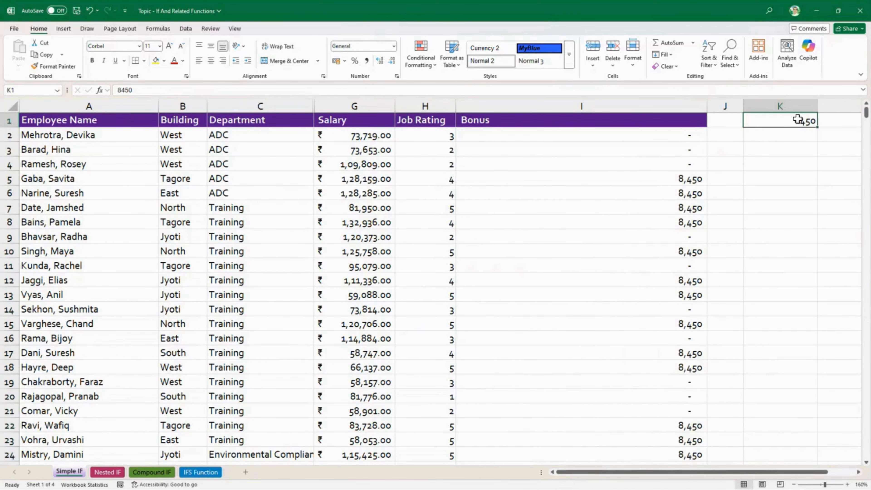
double_click(793, 120)
key("BackSpace")
key("BackSpace")
type("48")
key("Return")
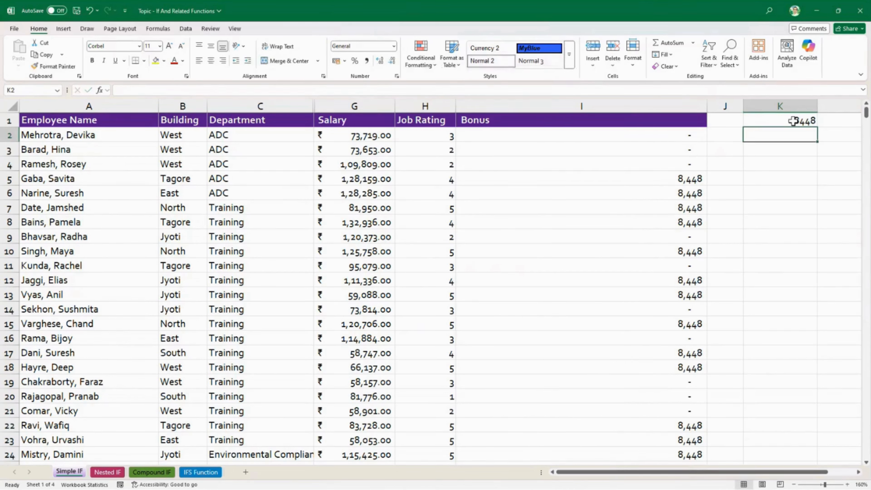
left_click(637, 103)
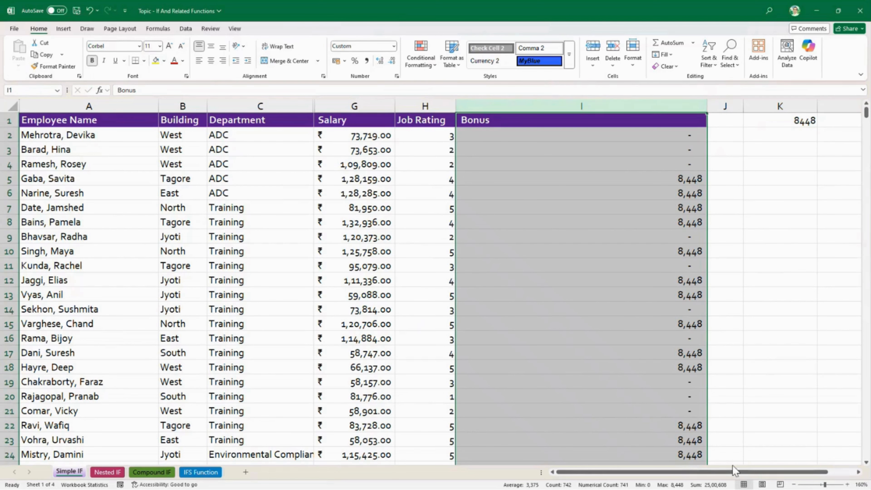
Set the bonus amount in K1 to 8445 and check the total of the Bonus column.
left_click(795, 118)
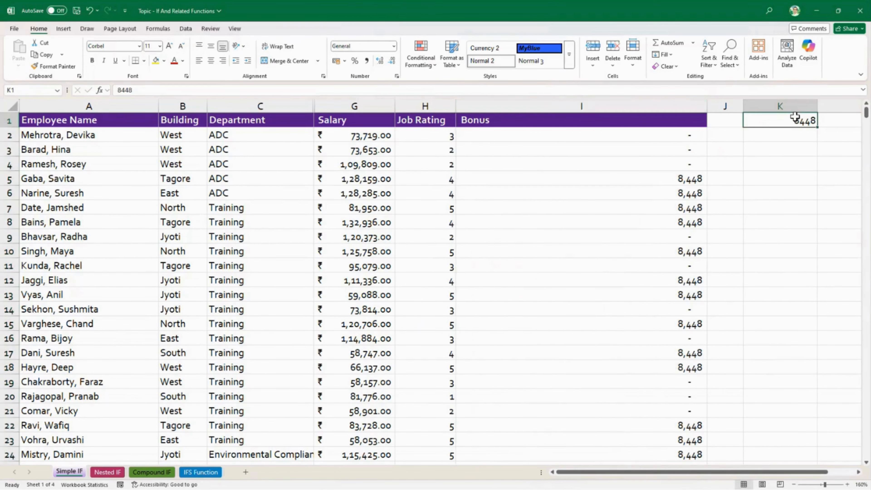
double_click(810, 121)
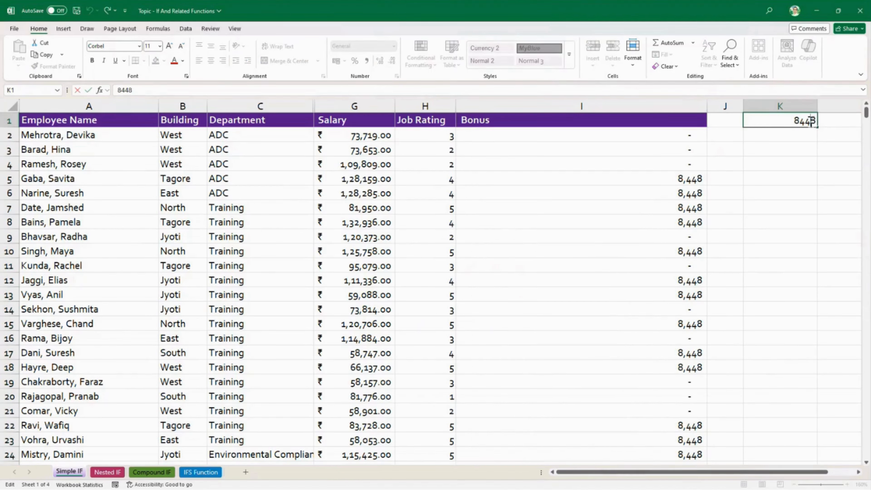
key("BackSpace")
type("5")
key("Return")
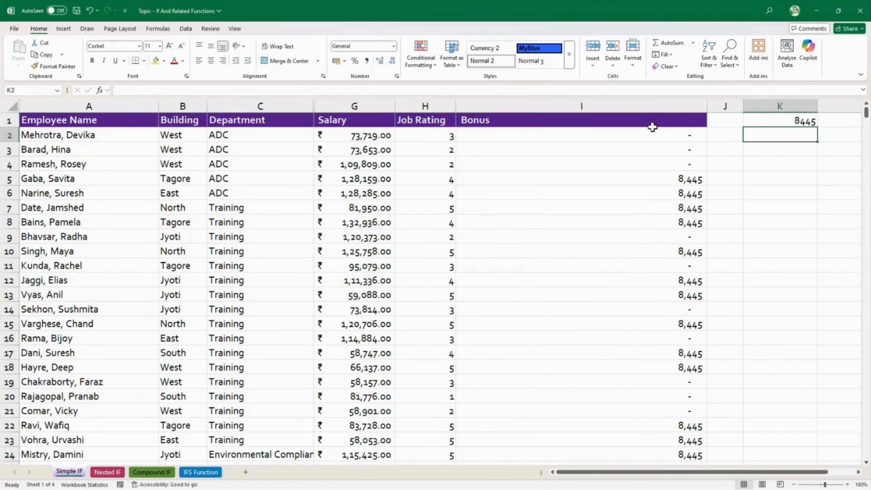
left_click(640, 107)
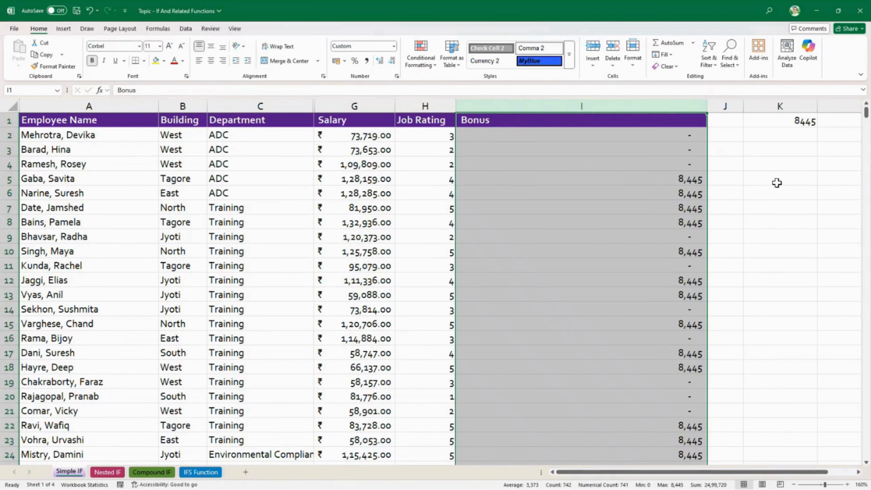
left_click(784, 167)
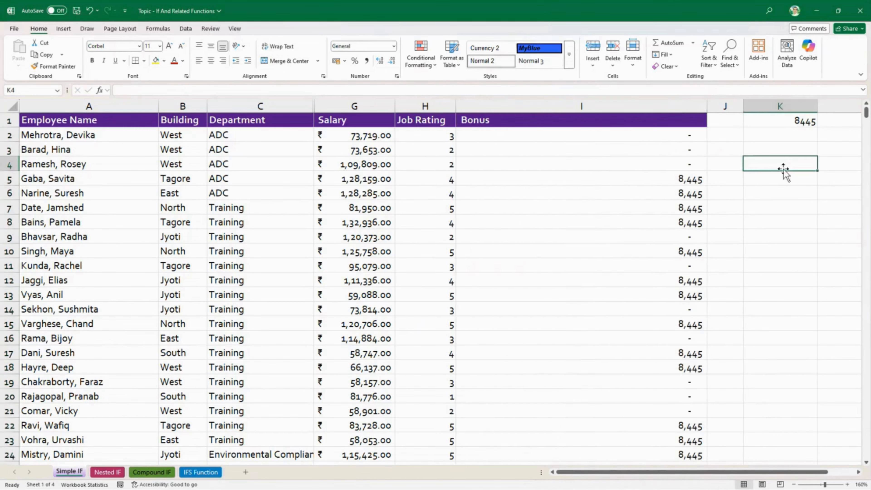
Review the formula in I2 and the K1 cell it refers to, without changing either.
left_click(632, 134)
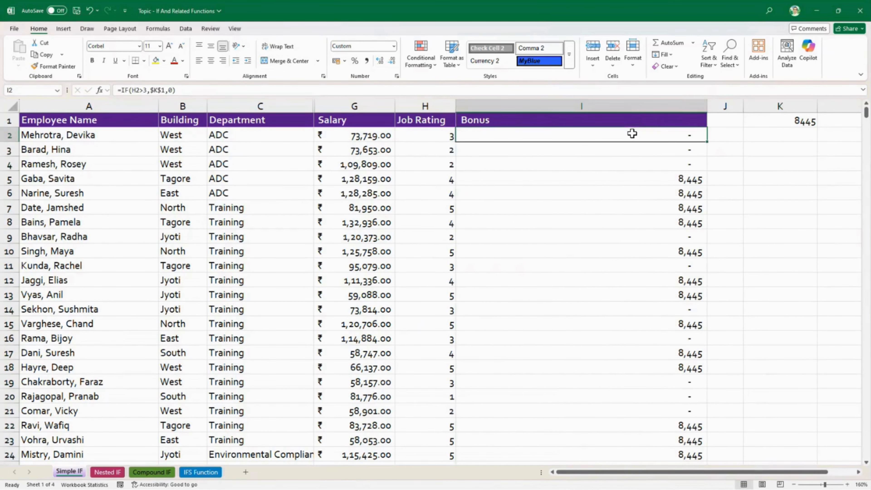
double_click(660, 136)
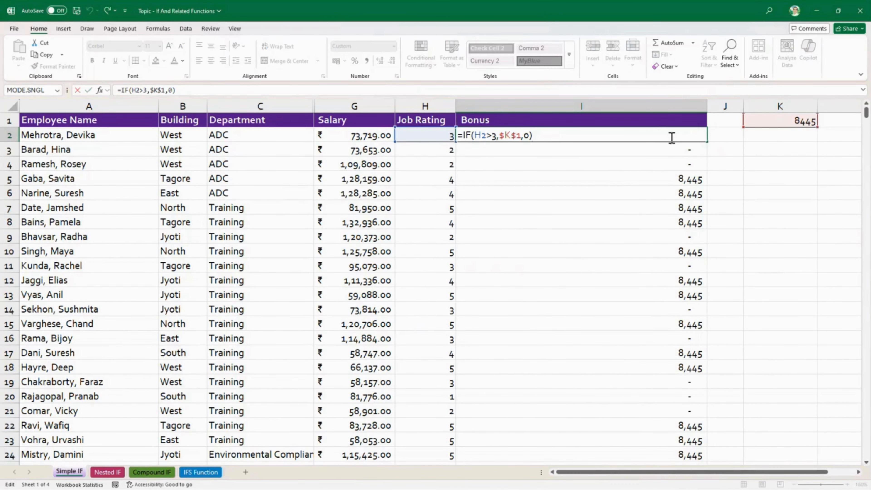
left_click(774, 123)
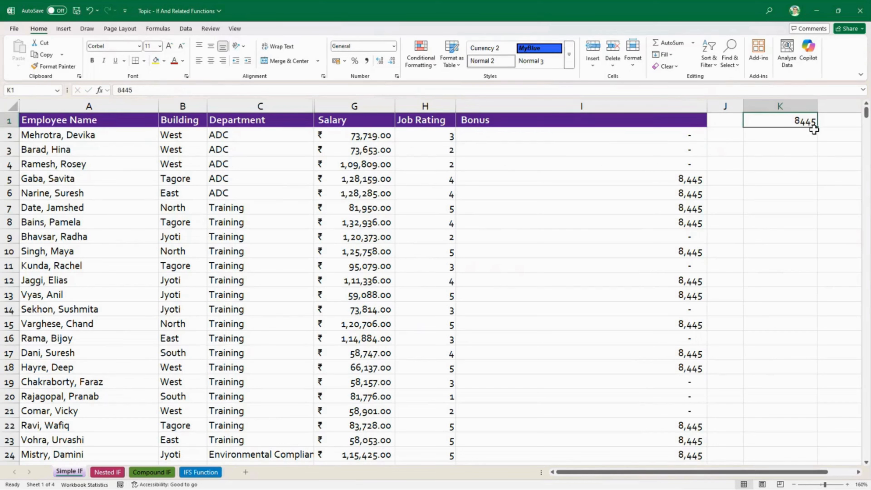
Define the name Bonus for cell K1, which holds the bonus amount.
left_click(19, 90)
type("Bonus")
key("Return")
Replace the formula in I2 with =IF(H2>3,Bonus,"No Bonus") and fill it down the whole Bonus column.
left_click(630, 138)
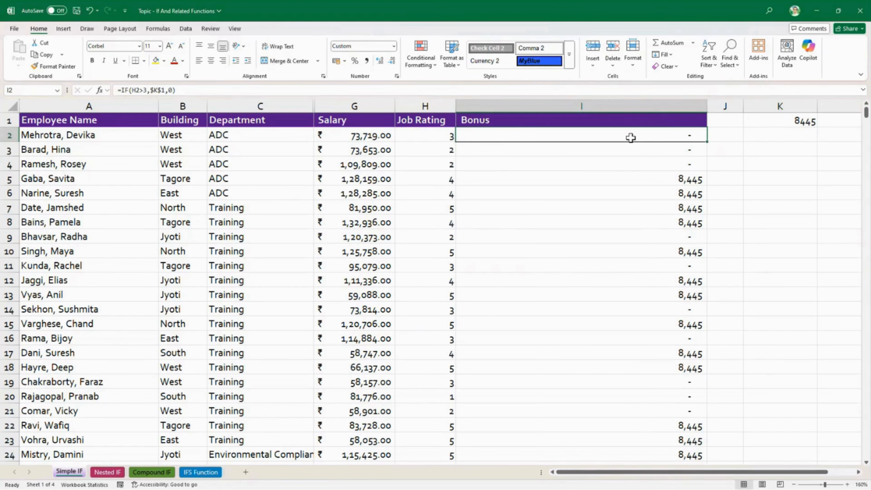
type("=if")
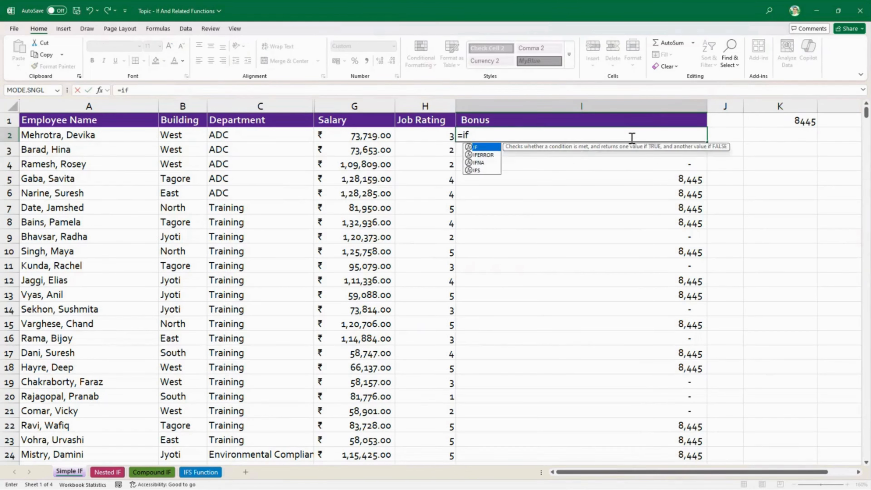
key("Tab")
left_click(419, 135)
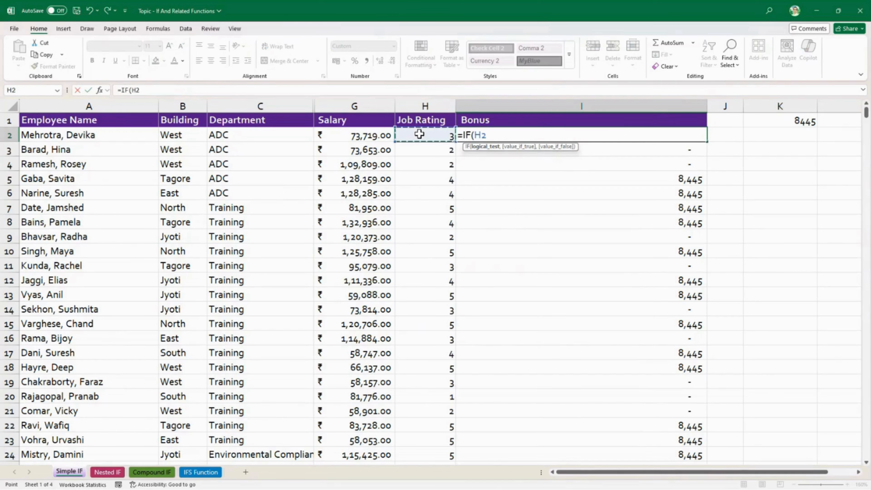
type(">3,")
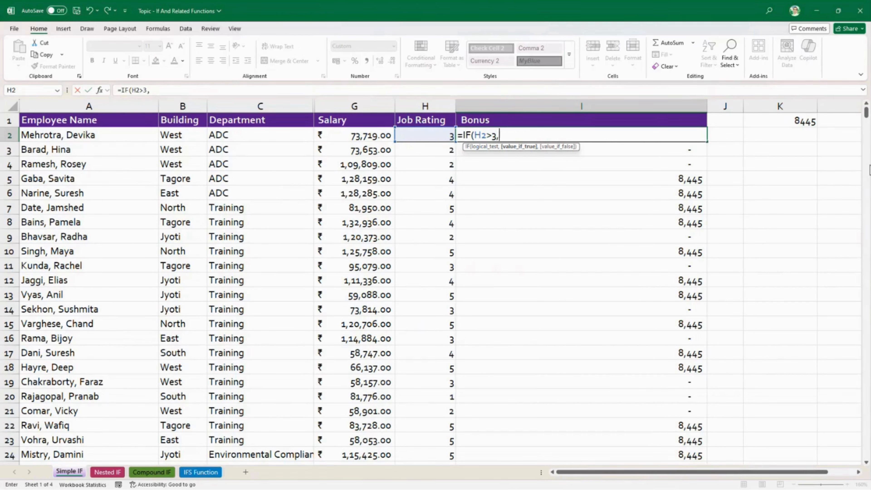
type("bonus")
key("Tab")
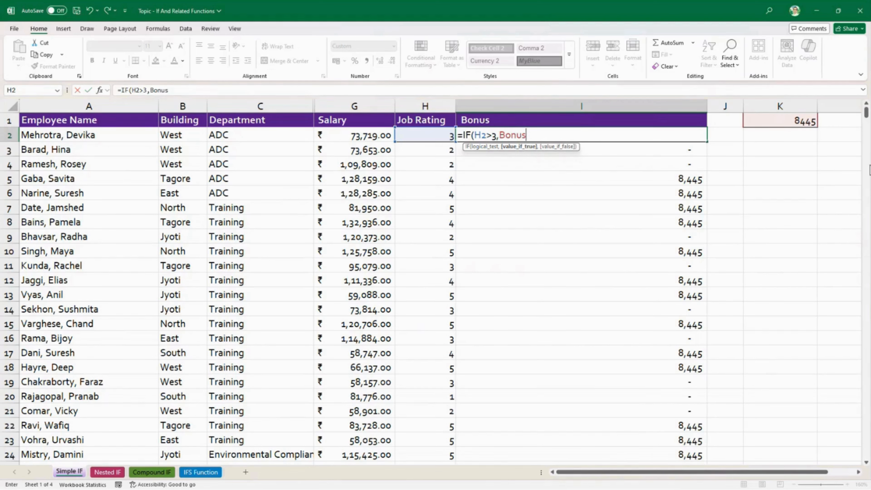
type(",\"No ")
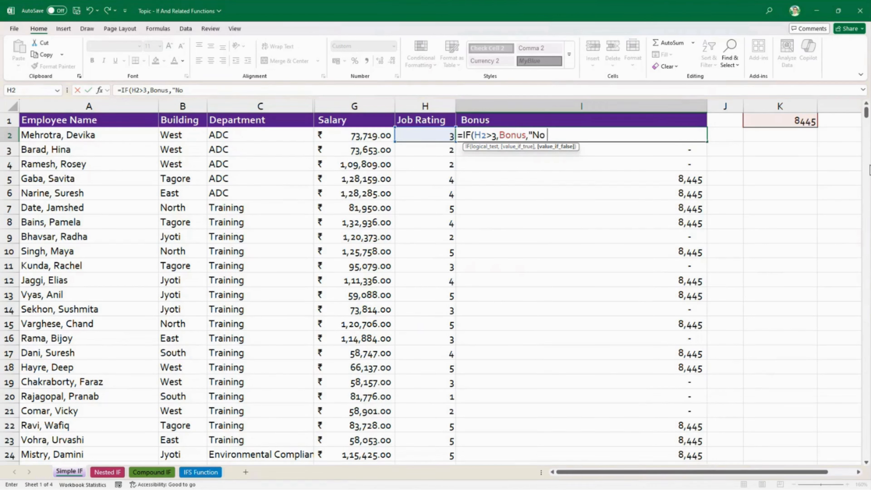
type("Bonus\")")
key("Return")
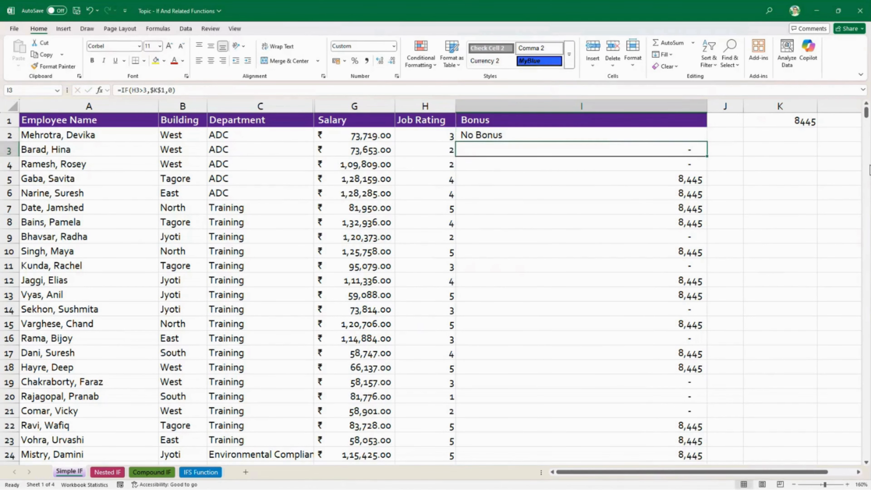
left_click(573, 133)
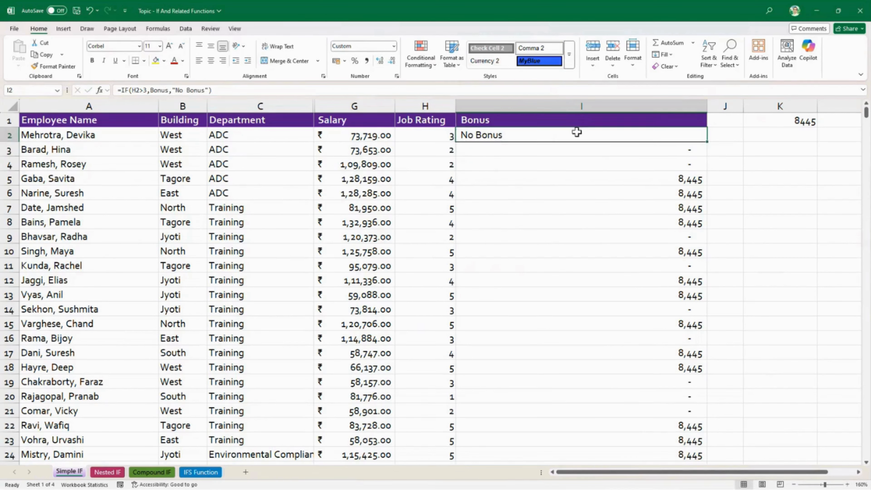
double_click(706, 144)
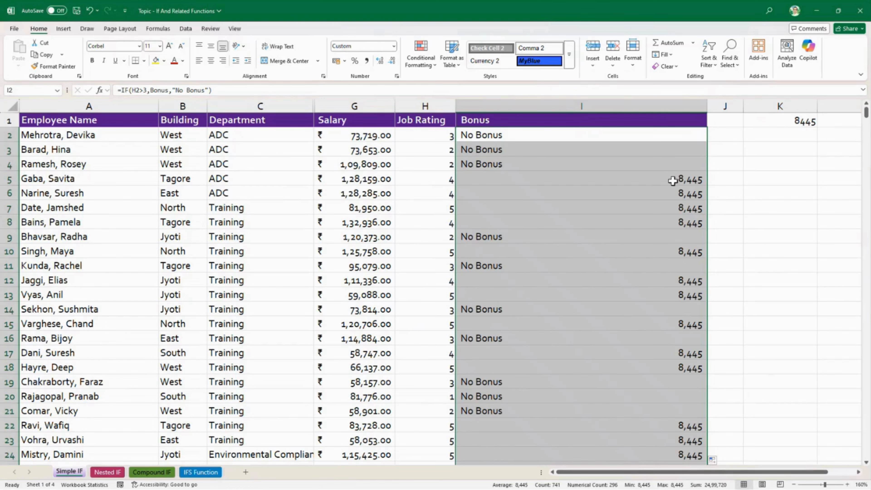
Inspect the filled-down formula in I5 and its reference to the named cell, leaving the formula unchanged.
left_click(673, 180)
double_click(638, 177)
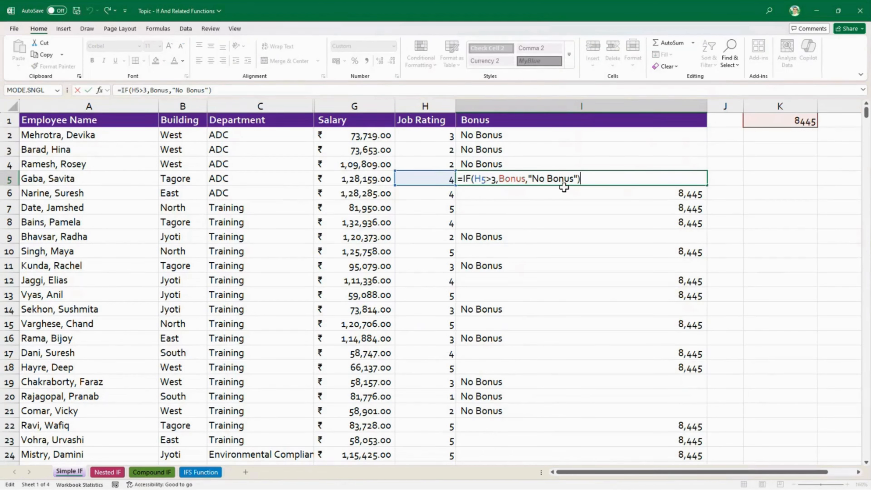
key("alt+Tab")
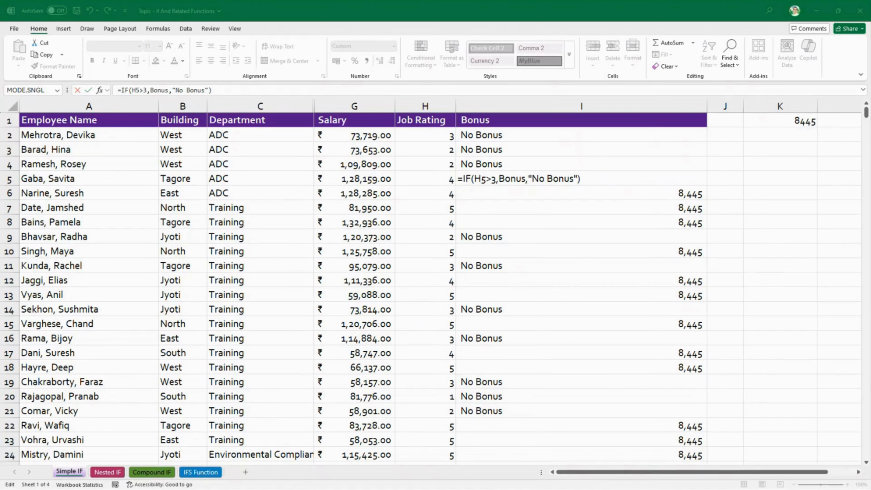
left_click(756, 226)
key("Escape")
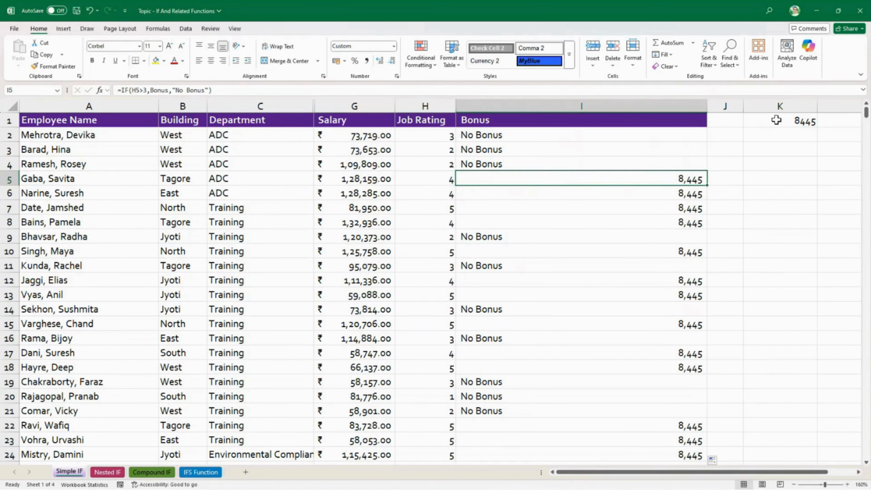
Set the bonus amount in the named cell K1 to 7000.
left_click(784, 121)
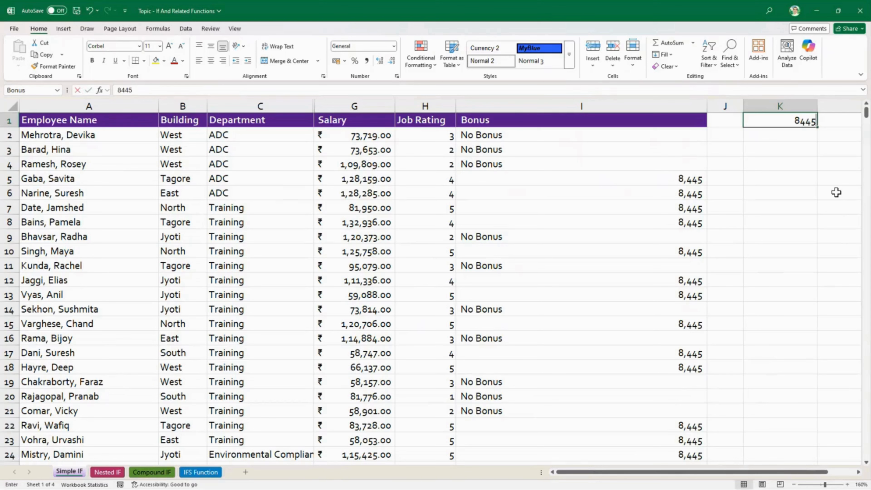
type("1")
key("BackSpace")
type("7000")
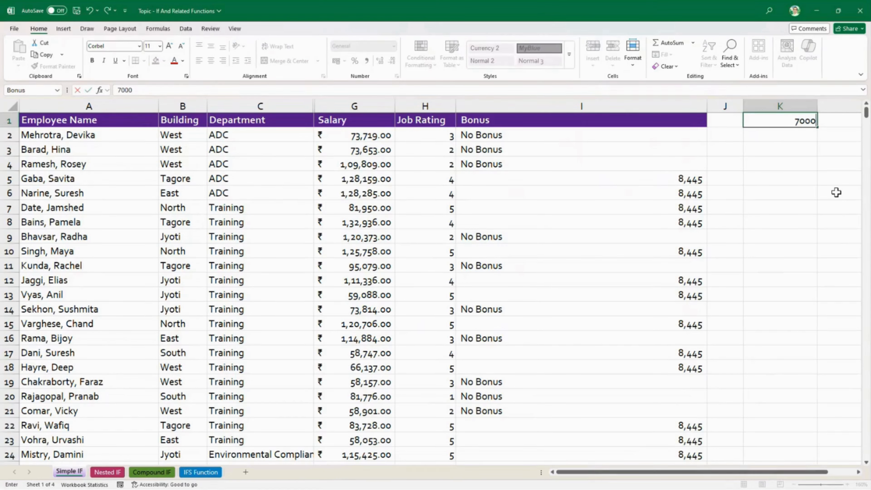
key("Return")
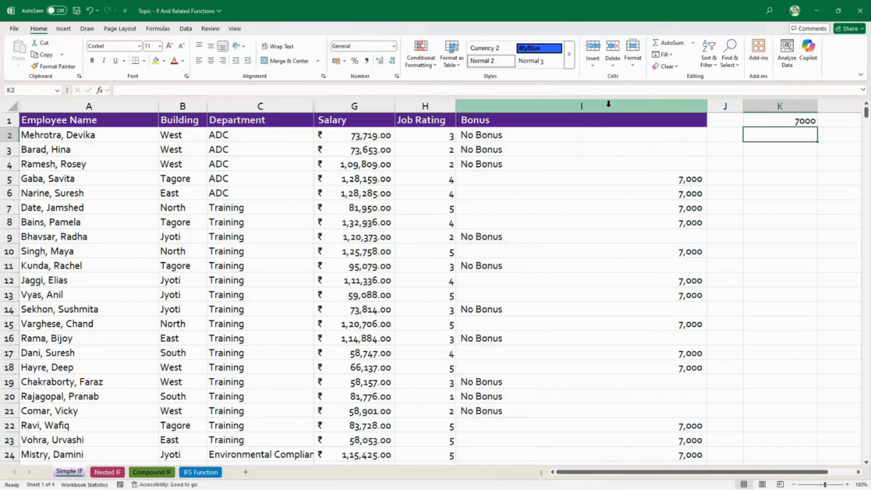
Check the total of the Bonus column and view which summary calculations the status bar can show.
left_click(606, 103)
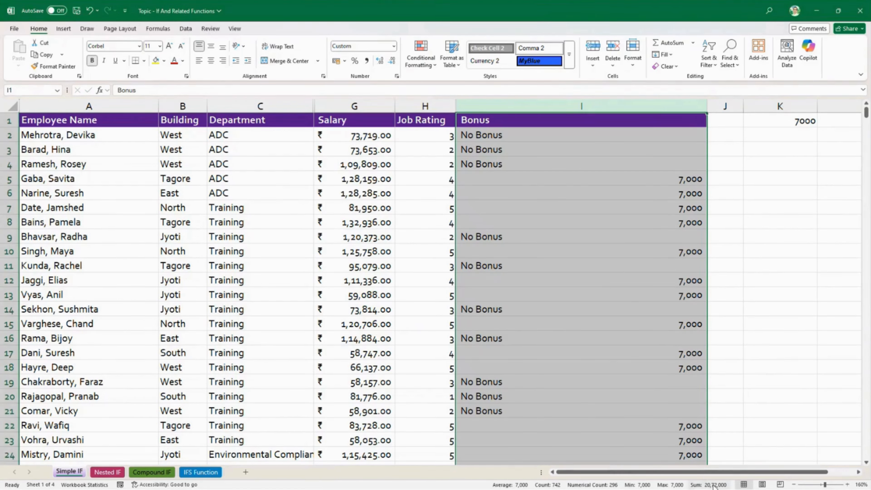
right_click(414, 485)
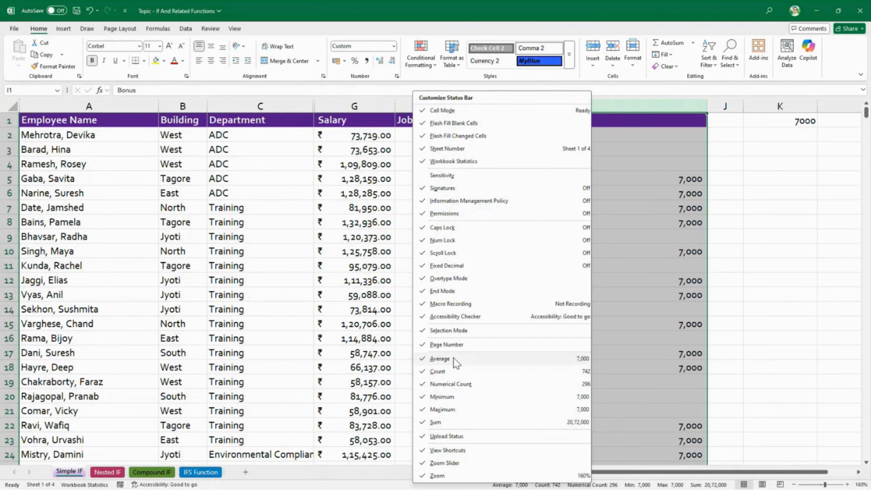
left_click(824, 348)
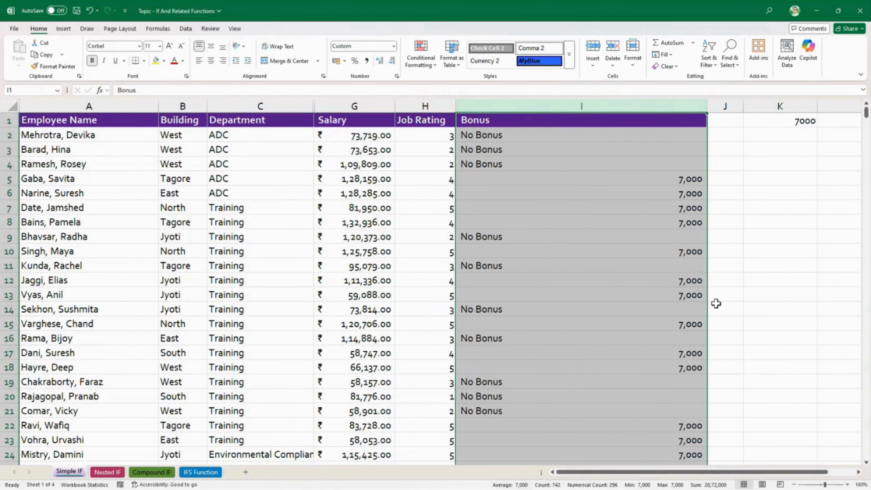
left_click(745, 284)
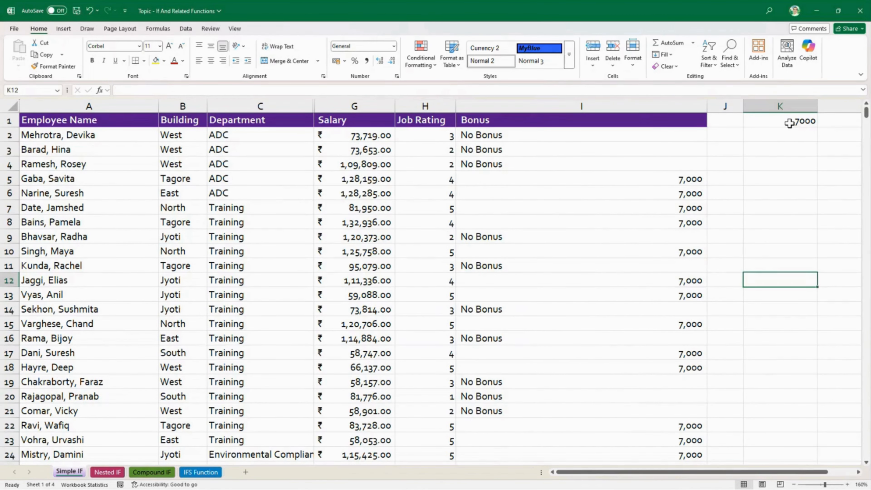
Review the named cell K1 and the arguments of the IF formula in I2, keeping both as they are.
left_click(778, 123)
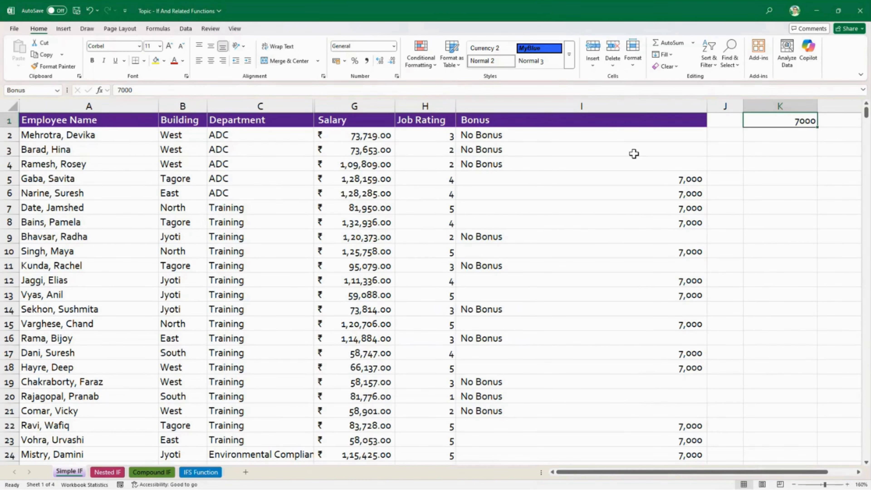
left_click(609, 135)
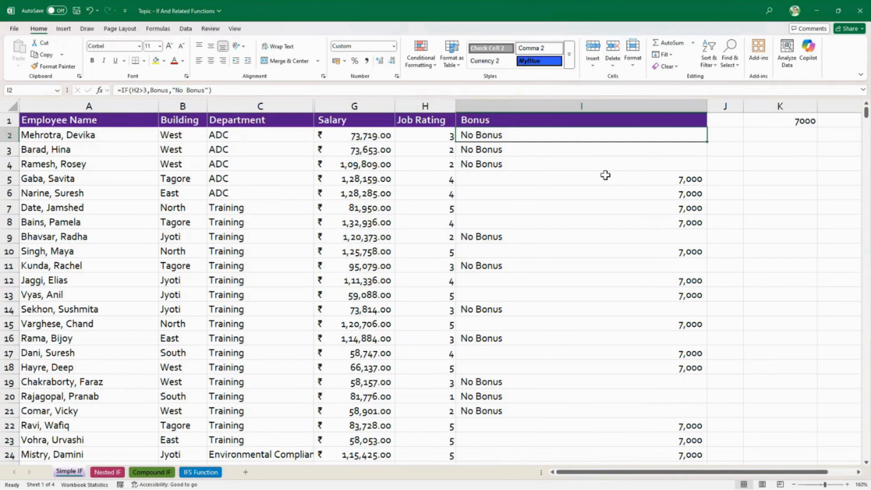
double_click(572, 134)
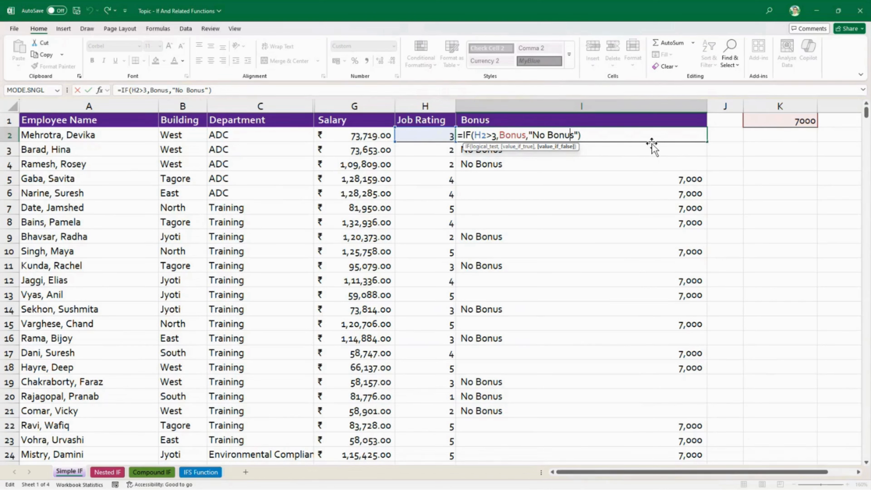
key("ctrl+Return")
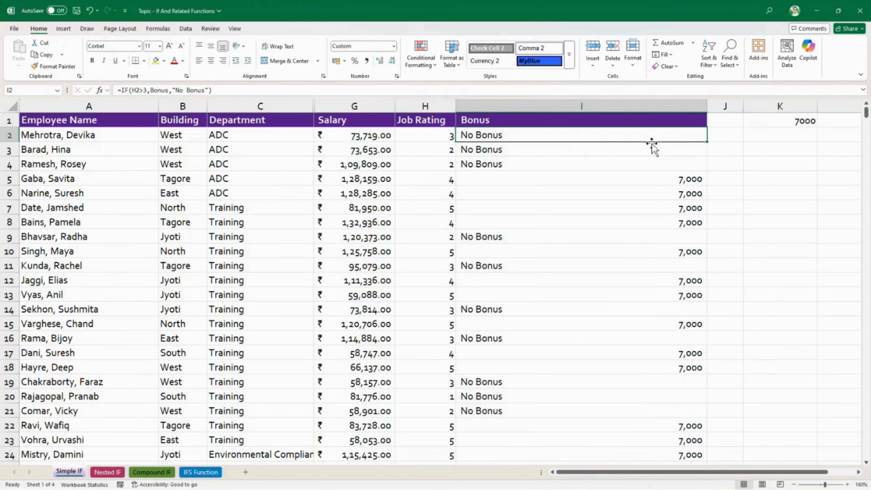